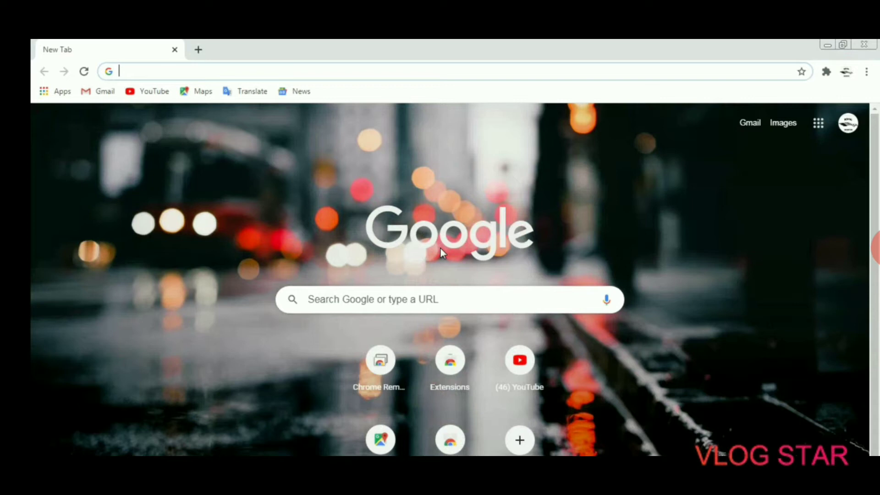
- Search Google for 'gtpl saathi' and open the GTPL Saathi login page from the results
click(441, 248)
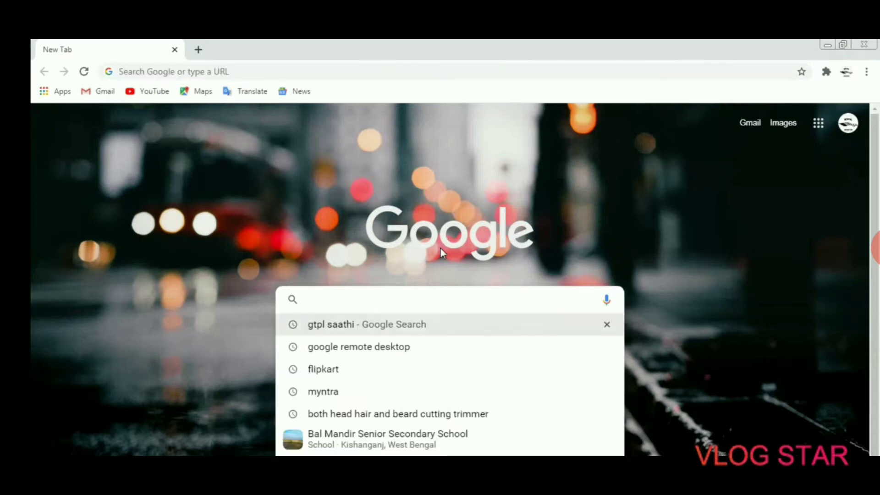
key(Down)
key(Return)
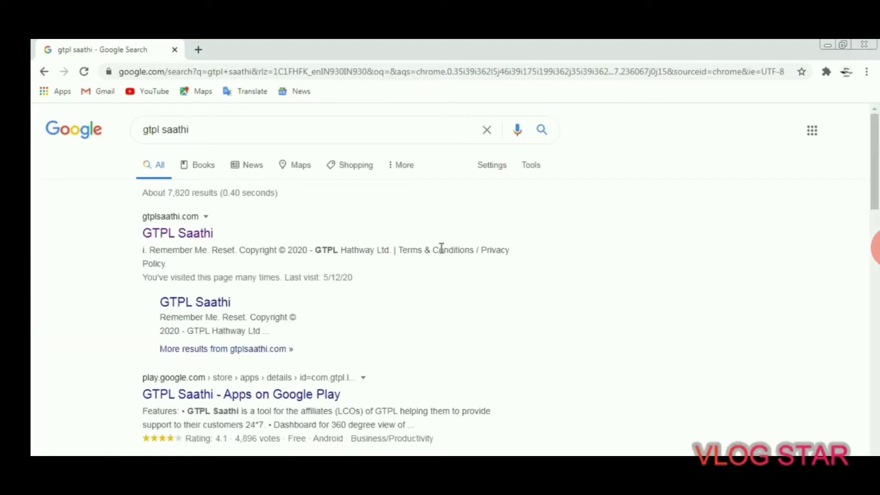
click(442, 254)
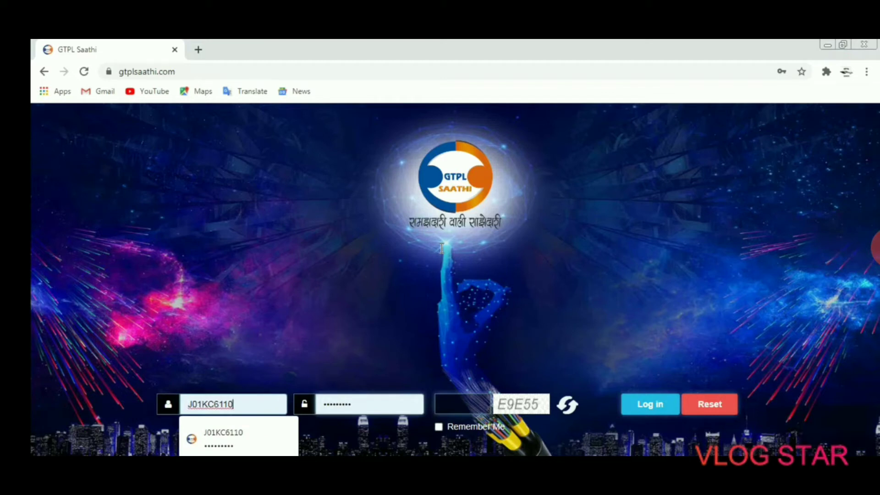
- Log in with the saved credentials and the displayed captcha code, with Remember Me ticked
key(Tab)
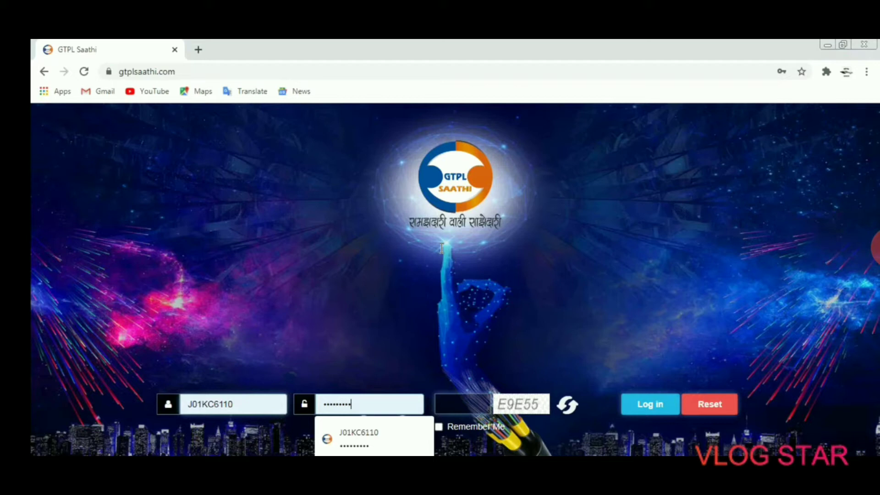
key(Tab)
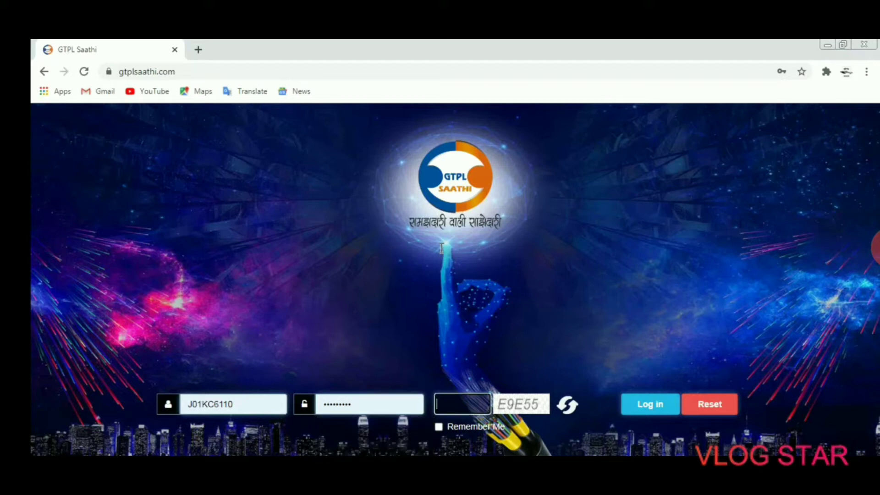
text(E9E55)
key(Tab)
key(space)
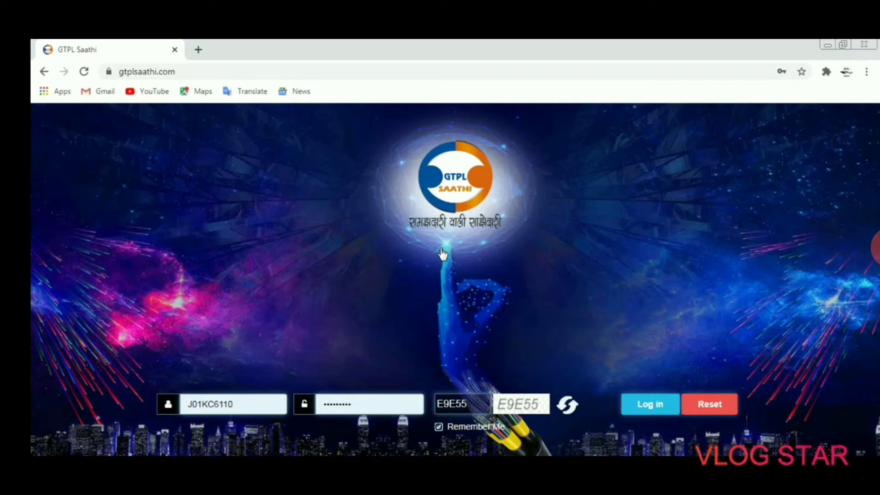
key(Return)
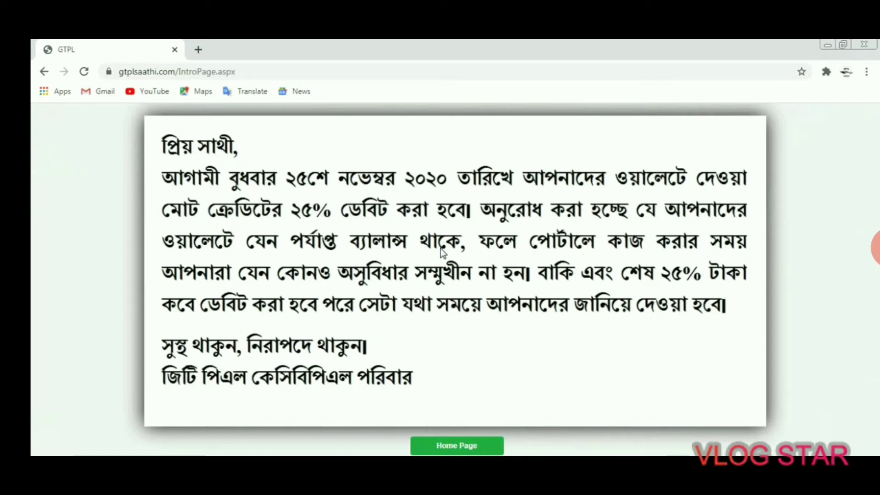
- Continue past the notice to the Search page and enter the first saved STB serial number
key(Tab)
key(Return)
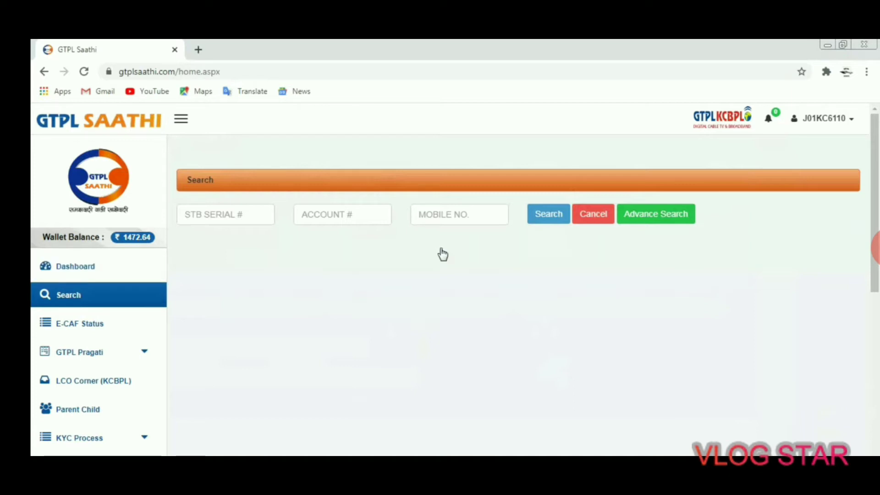
key(Down)
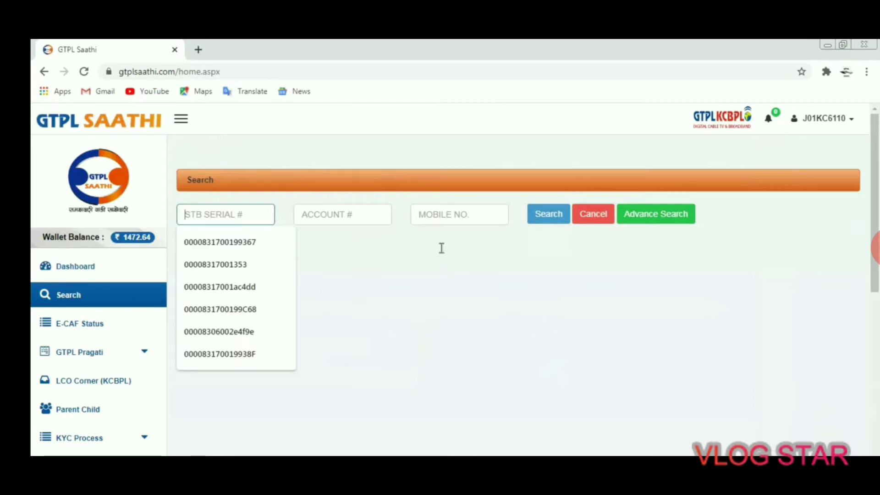
key(Down)
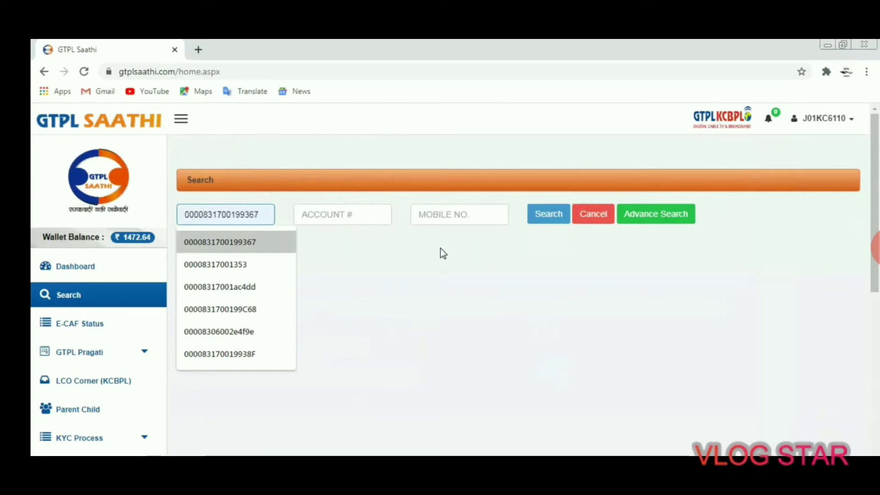
key(Up)
key(Tab)
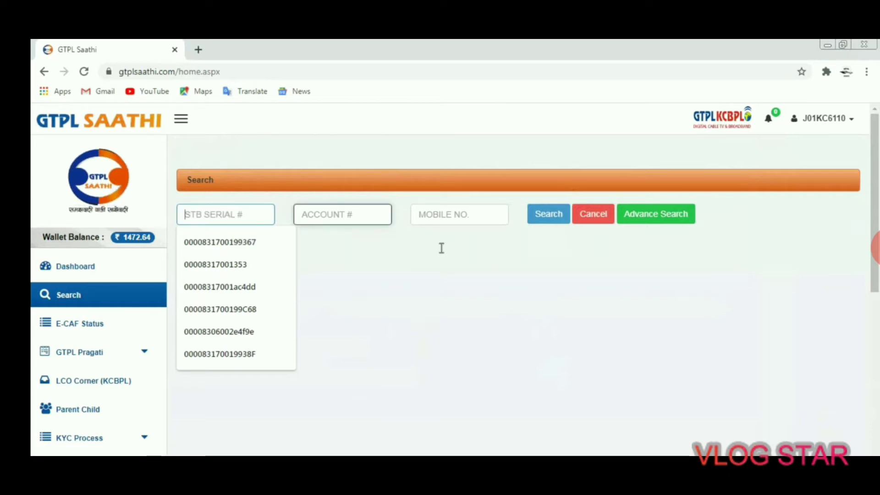
key(Tab)
key(Down)
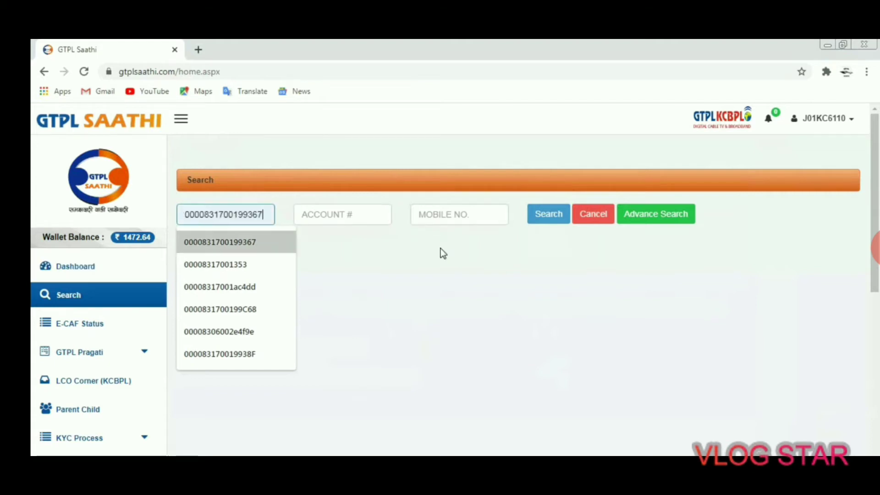
key(Return)
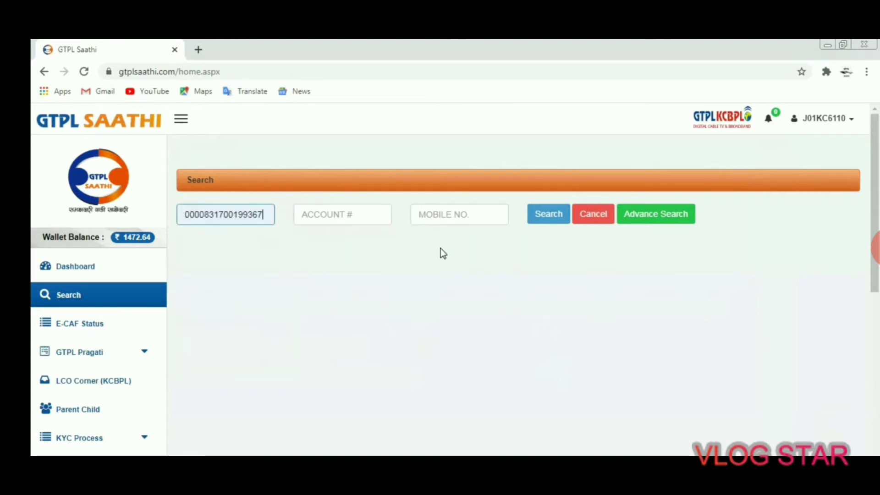
- Search the first saved STB serial, then cancel and search the second saved serial
click(443, 254)
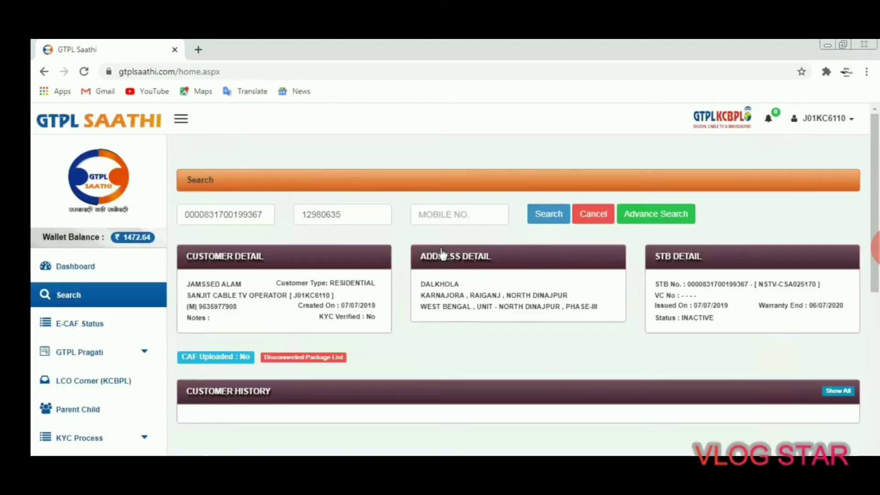
scroll(442, 247, down, 1)
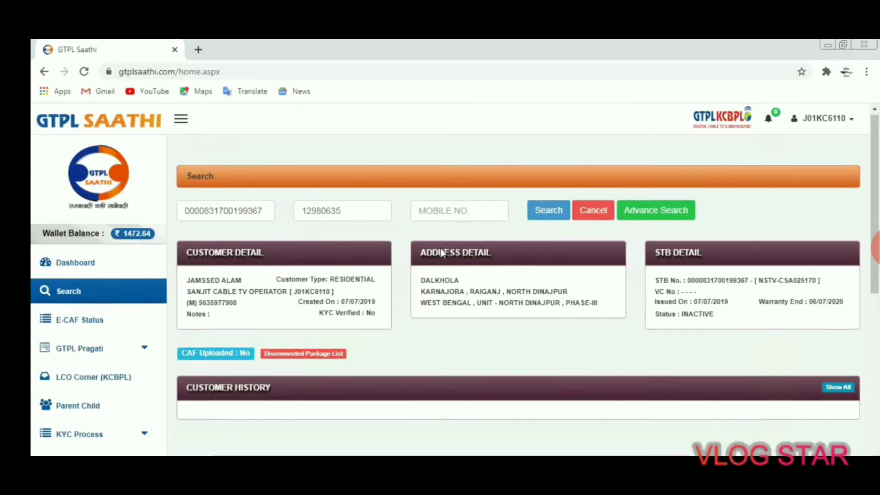
scroll(442, 247, up, 1)
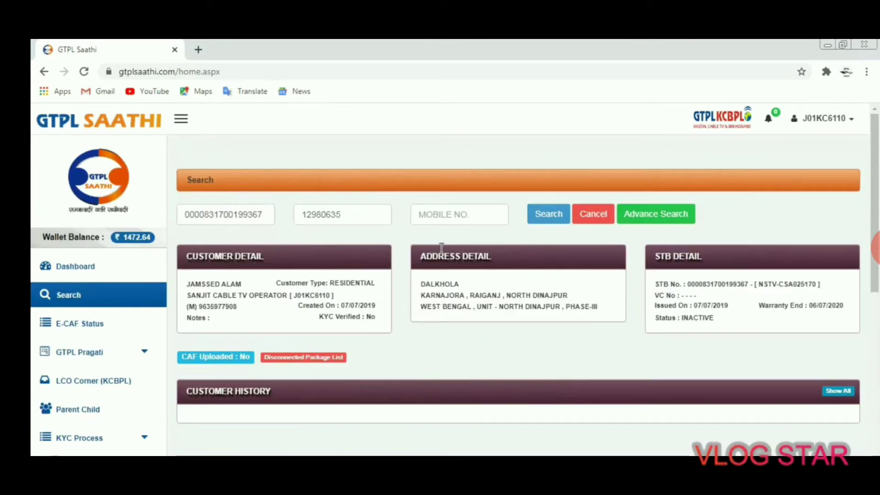
click(442, 253)
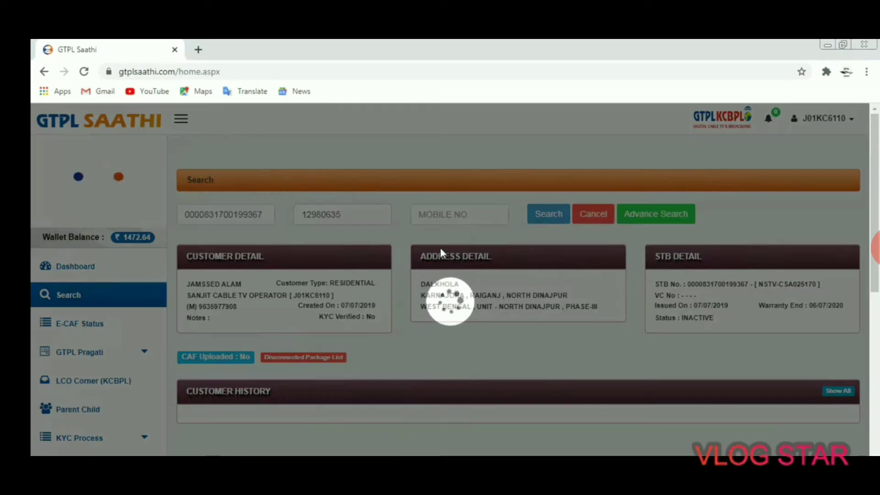
key(Down)
key(Down)
key(Down)
key(Up)
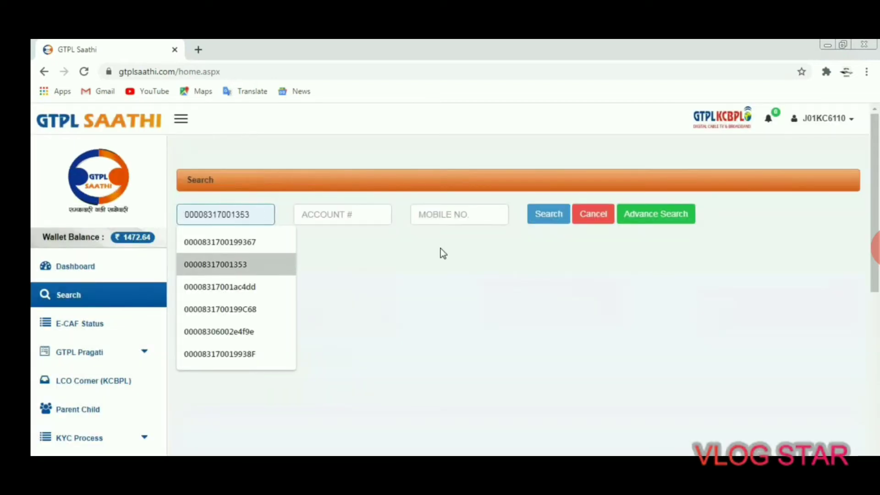
key(Return)
click(442, 253)
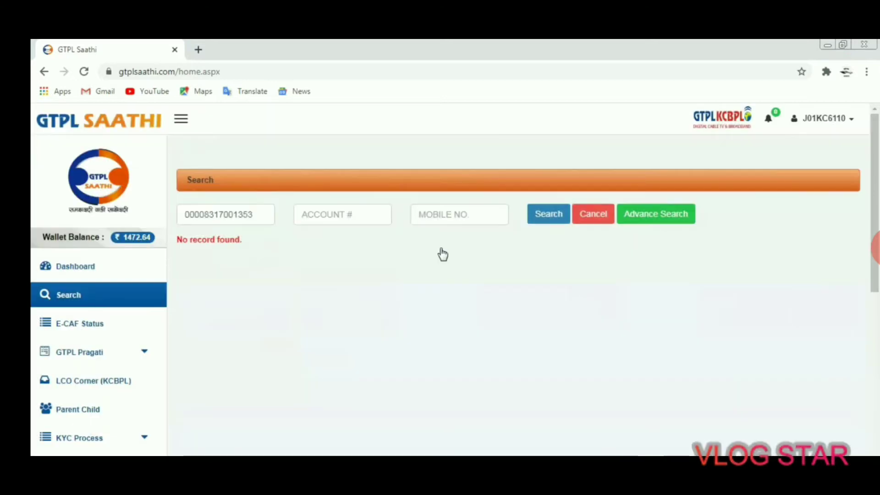
- Replace the serial with the fourth saved suggestion and run the customer search
key(ctrl+a)
key(BackSpace)
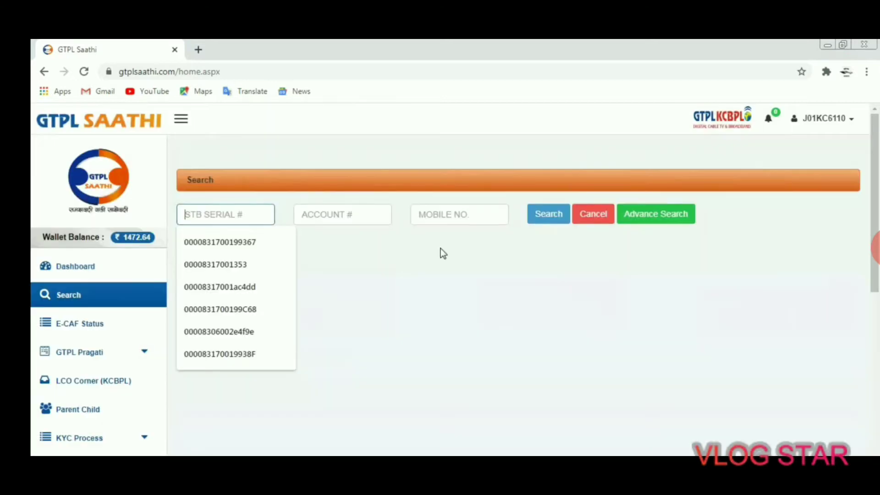
key(Down)
key(Down)
key(Down)
key(Down)
key(Return)
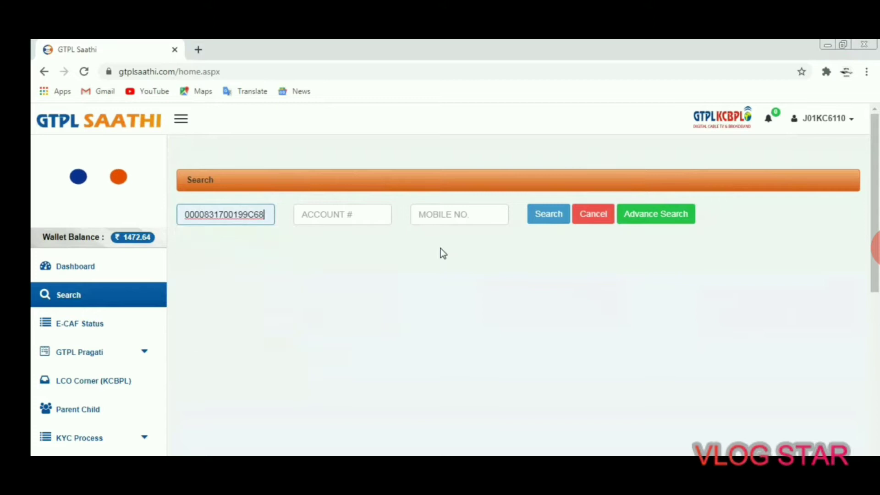
key(Return)
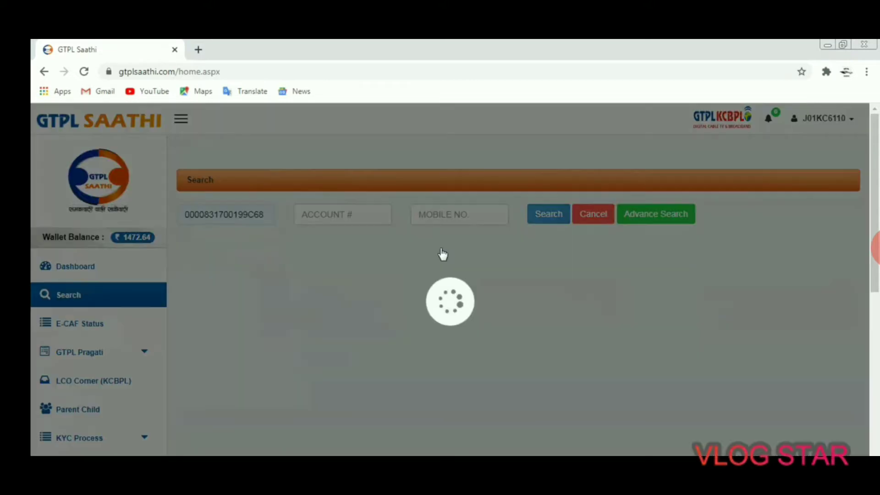
scroll(442, 248, down, 1)
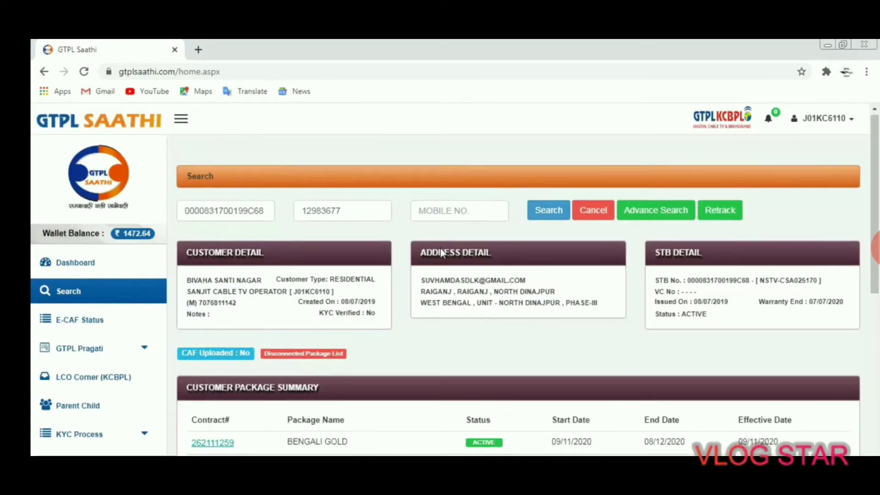
scroll(441, 250, down, 1)
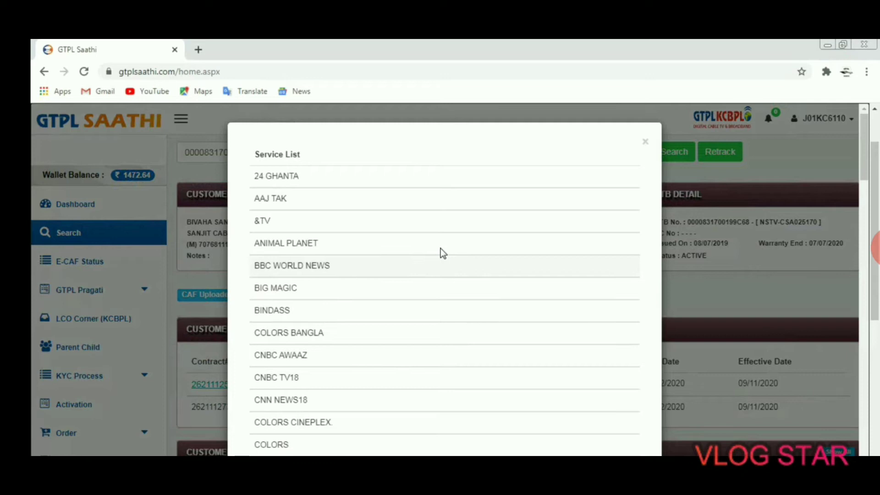
scroll(442, 252, down, 8)
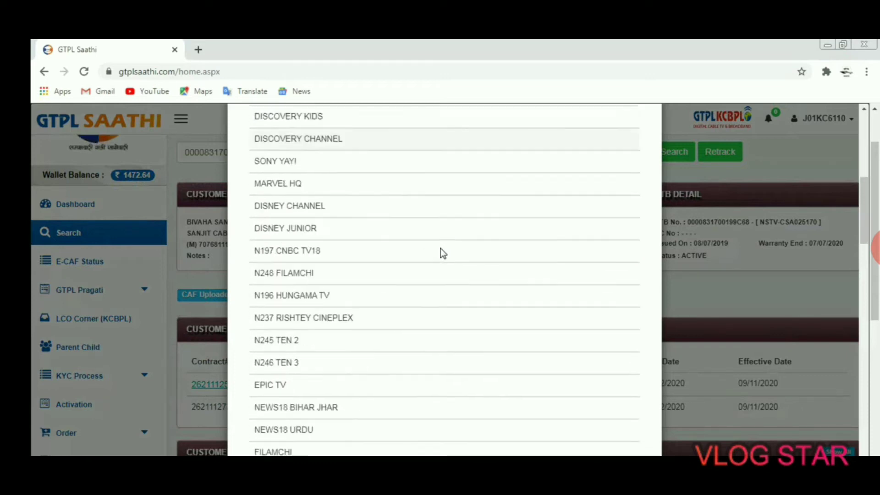
scroll(442, 252, down, 20)
scroll(442, 252, down, 10)
scroll(442, 253, up, 20)
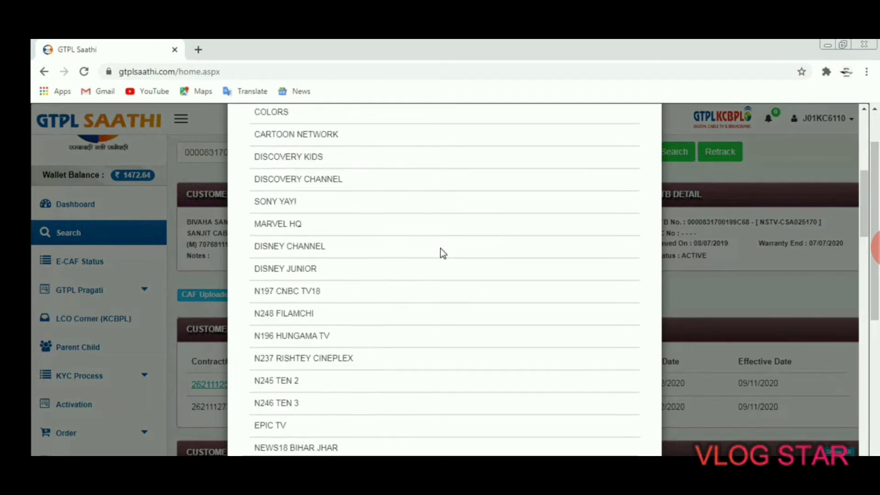
scroll(442, 253, up, 7)
key(Escape)
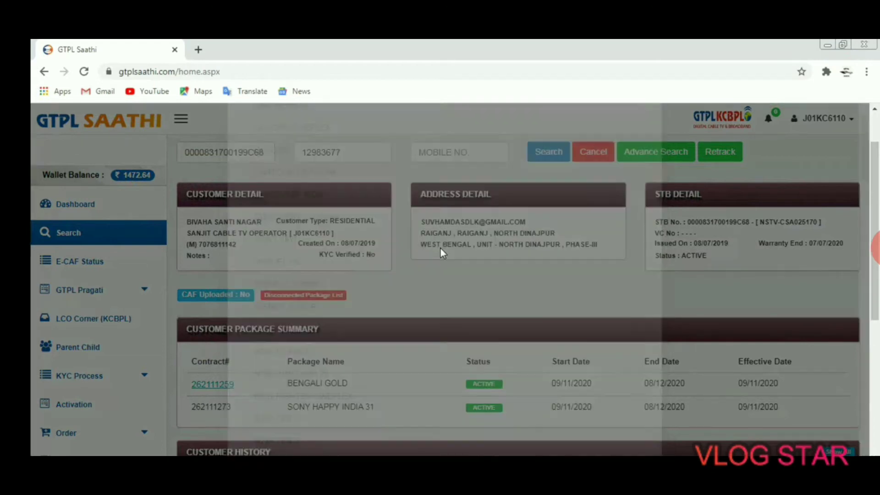
scroll(442, 252, up, 2)
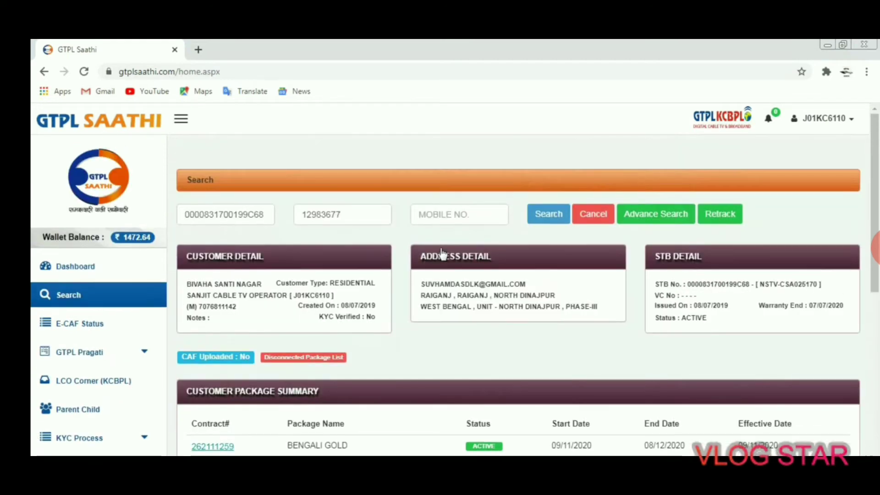
- Dismiss the 'Retrack Successfully' alert and review the KYC, CAF and Bengali Gold/Sony Happy India 31 packages
click(441, 254)
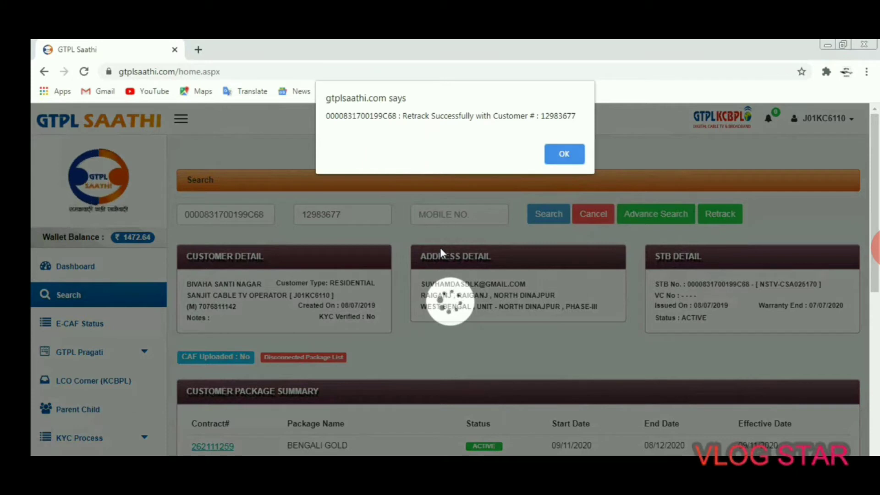
key(Return)
scroll(442, 252, down, 1)
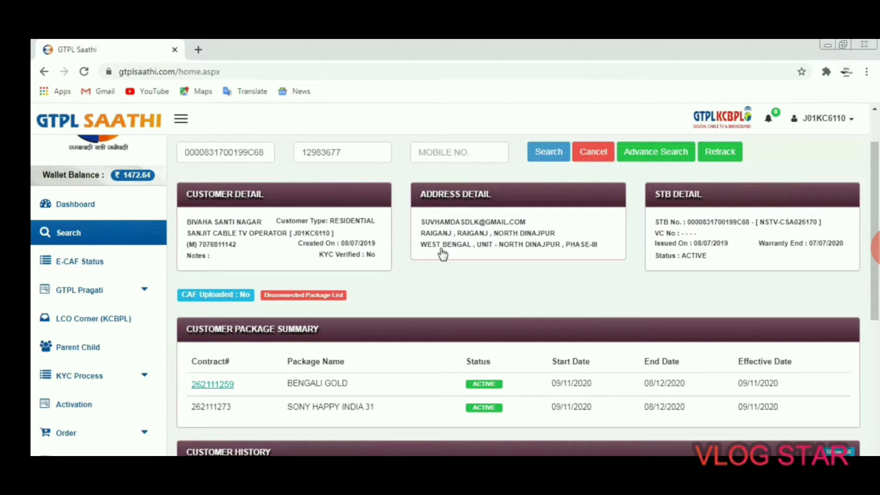
scroll(442, 252, down, 1)
scroll(443, 253, down, 2)
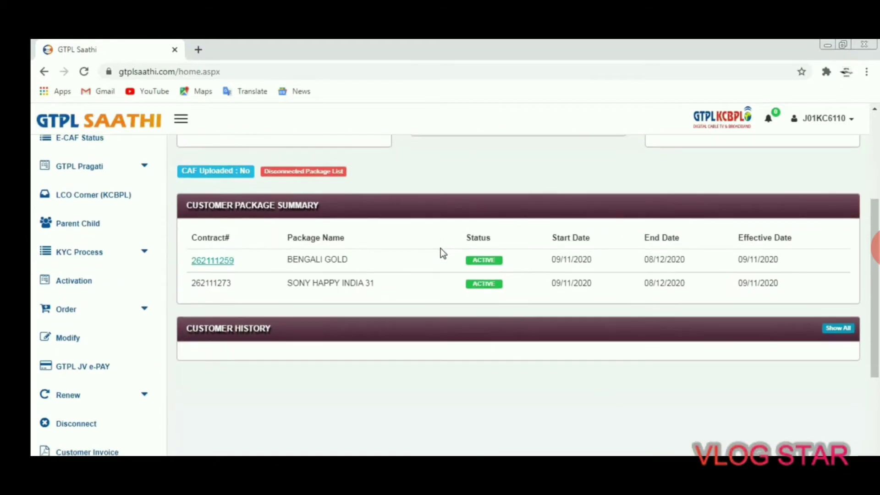
scroll(441, 252, up, 2)
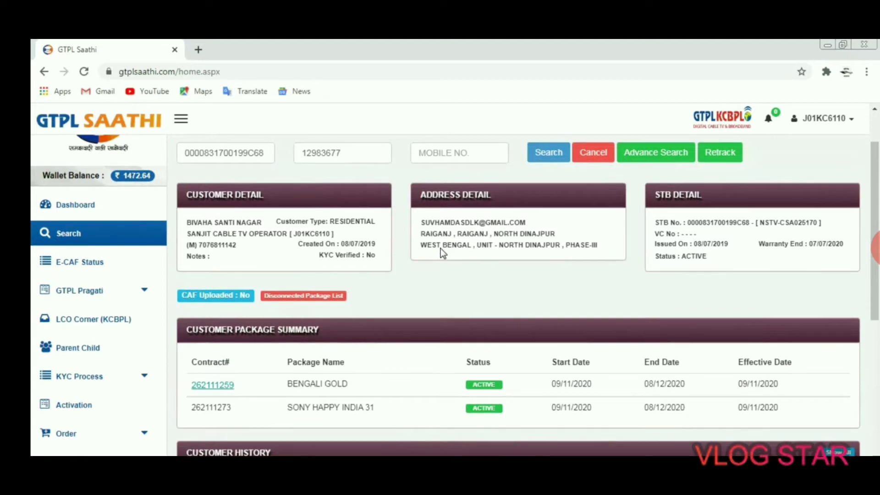
scroll(442, 252, up, 2)
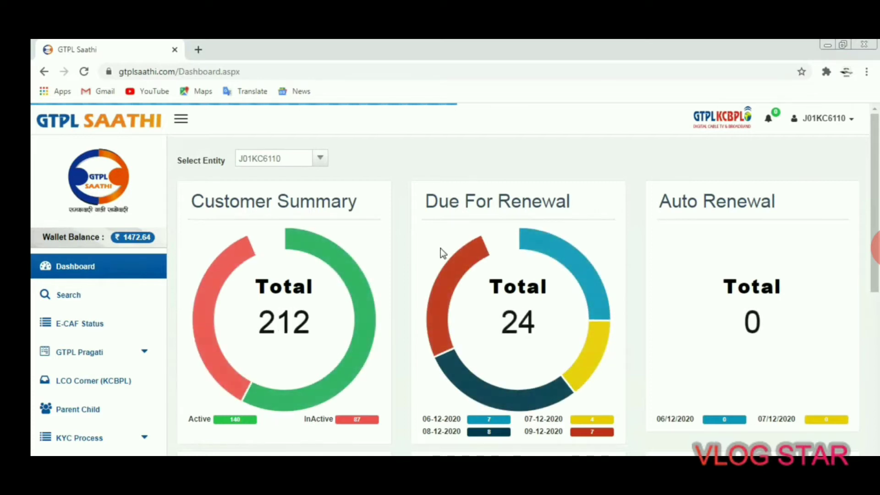
- Scroll through the dashboard charts showing 227 customers and 26 renewals due
scroll(441, 251, down, 1)
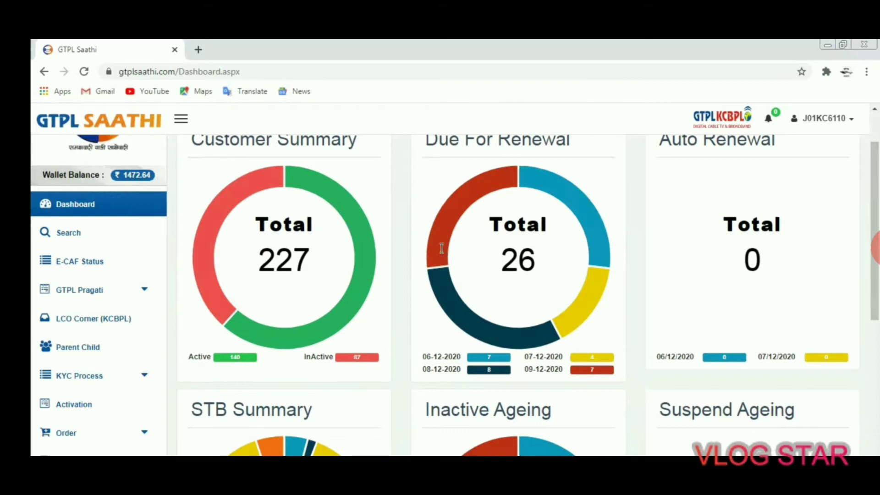
scroll(442, 250, down, 3)
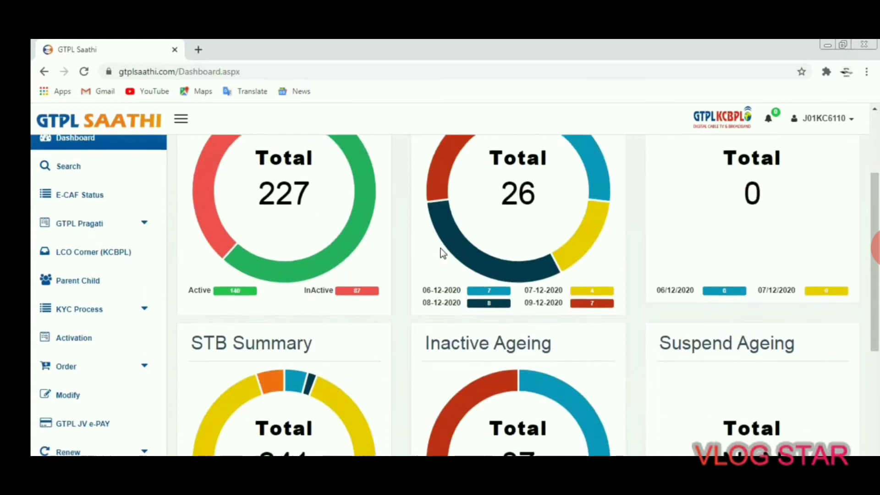
scroll(440, 252, down, 2)
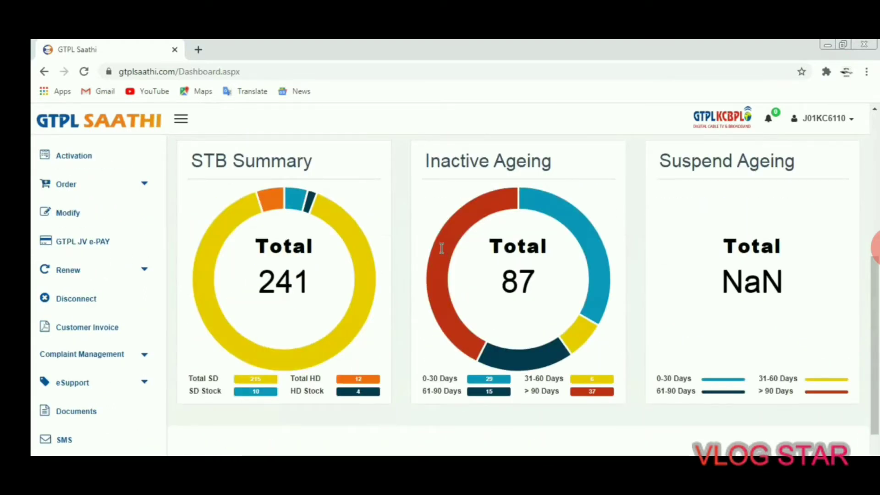
mouse_move(442, 253)
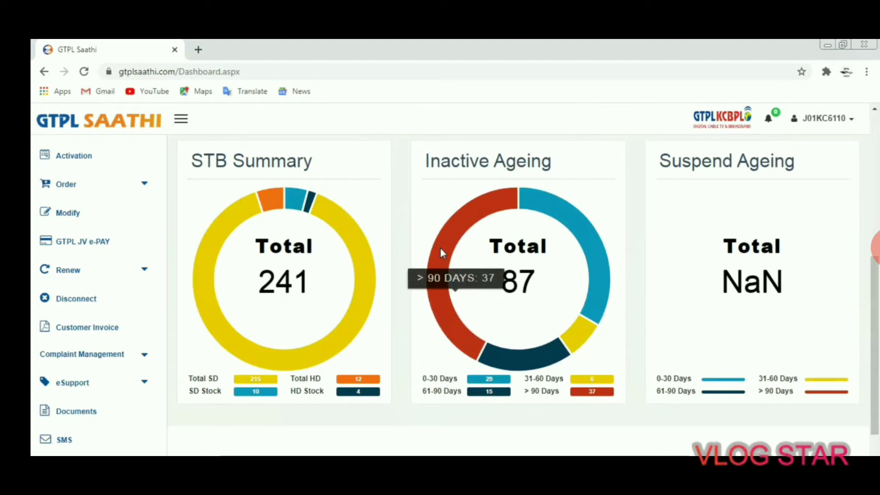
scroll(442, 254, up, 6)
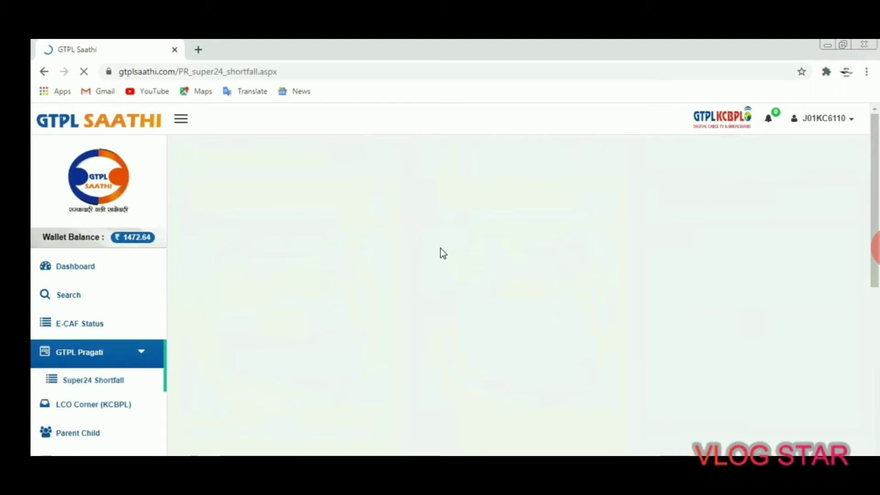
- Review the Super24 Shortfall report, which lists 28 due
scroll(442, 254, down, 2)
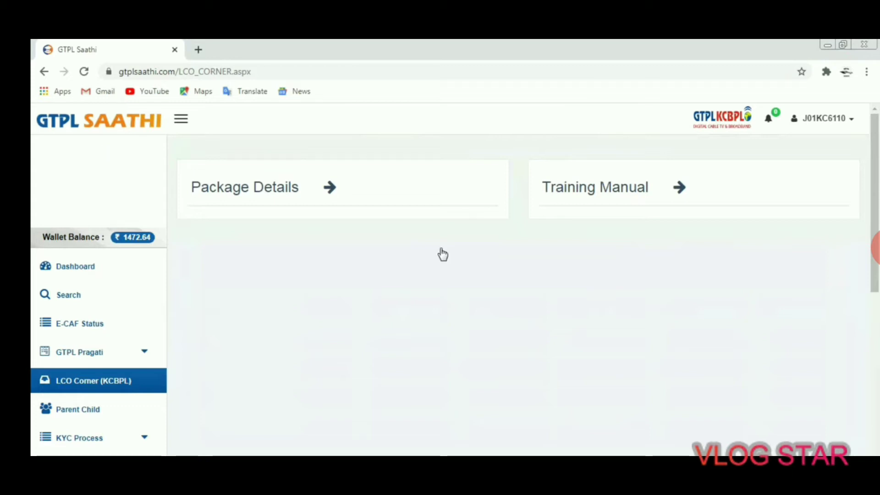
- Open Package Details from the LCO Corner (KCBPL) page in a new tab
click(443, 255)
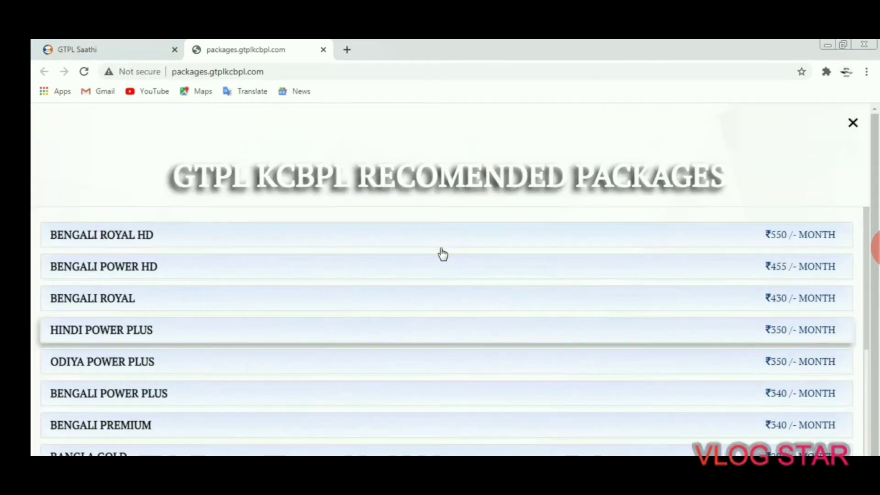
- Browse the recommended packages list for Bengali Royal and Hindi Power Plus
scroll(443, 253, down, 1)
scroll(442, 253, up, 2)
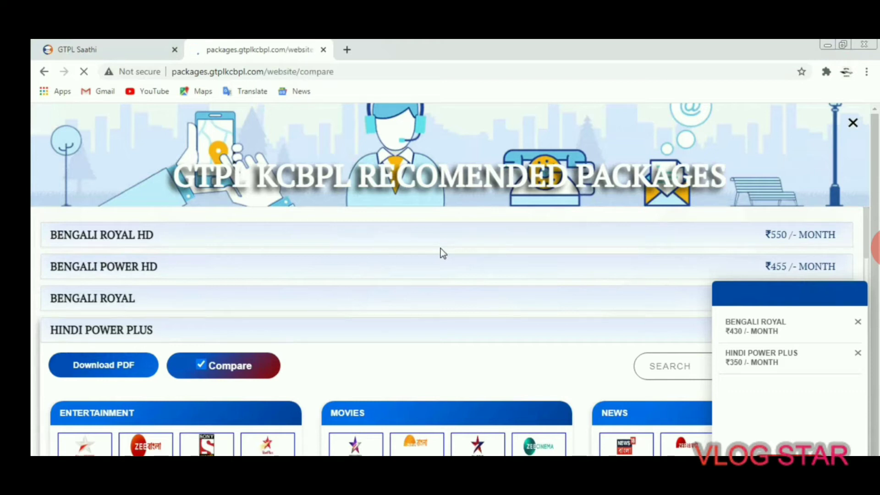
scroll(443, 253, down, 3)
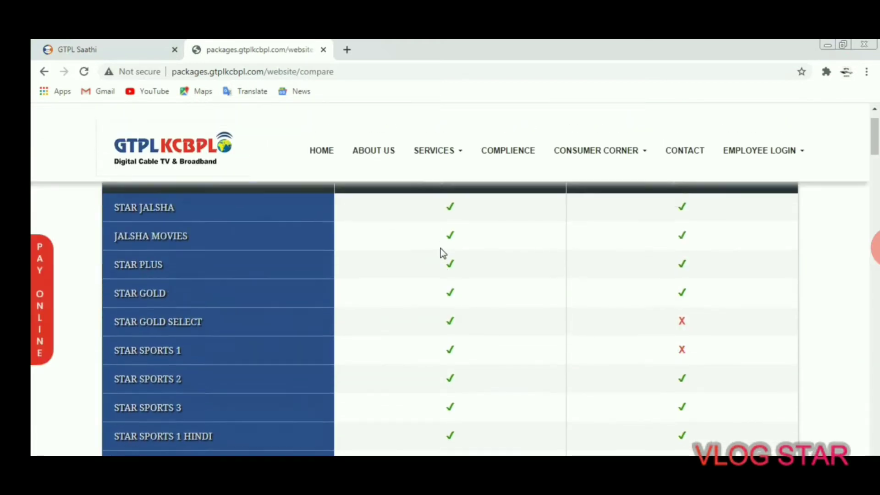
scroll(442, 253, up, 3)
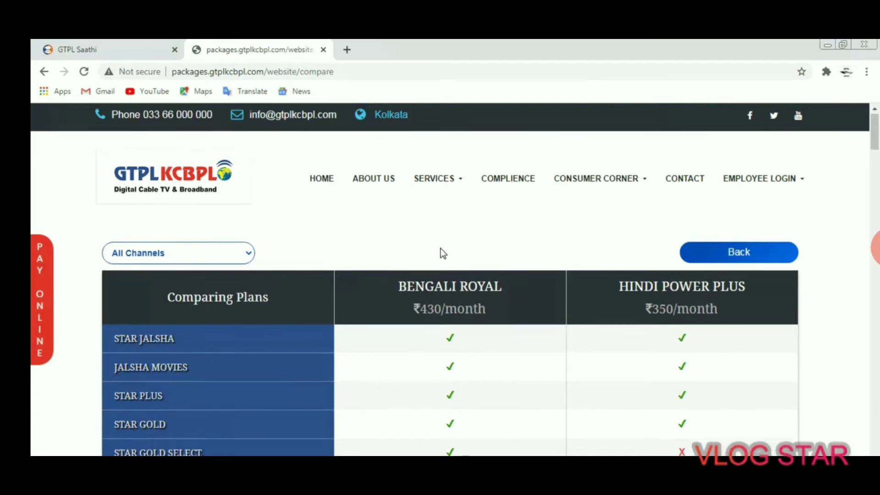
- Scroll through the Bengali Royal vs Hindi Power Plus channel comparison table
scroll(442, 254, down, 8)
scroll(442, 253, down, 6)
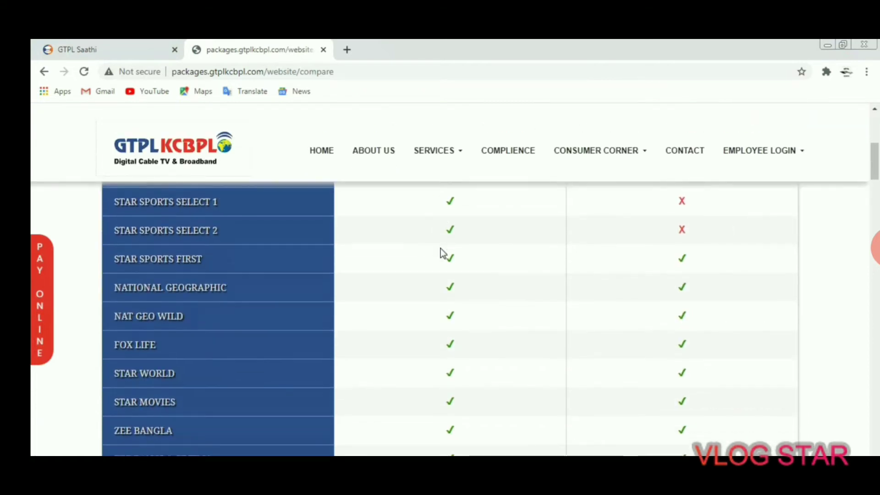
scroll(442, 253, down, 7)
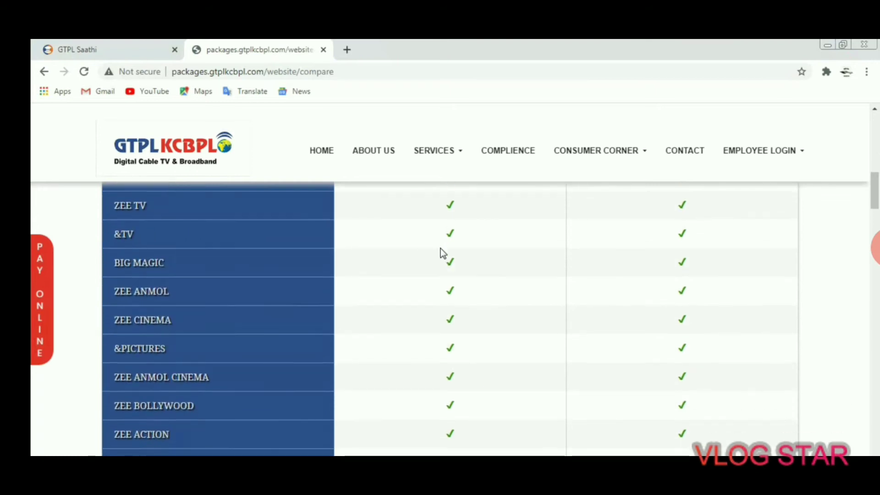
scroll(443, 253, down, 8)
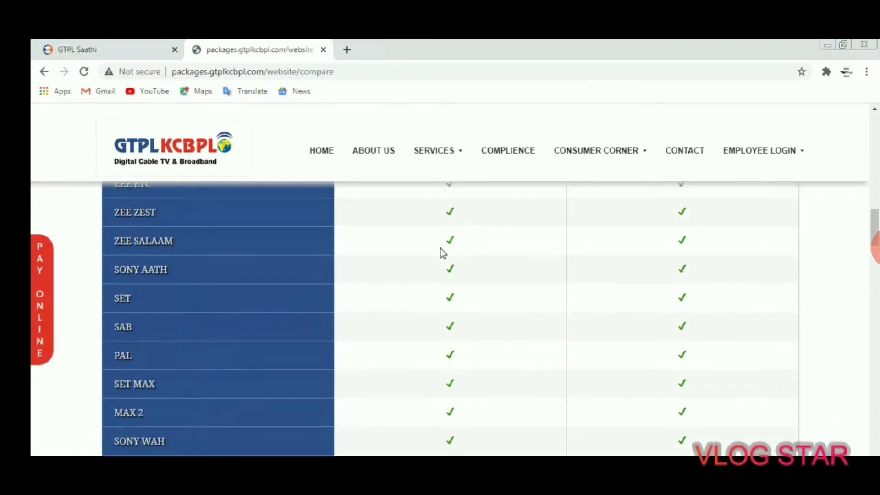
scroll(443, 254, down, 8)
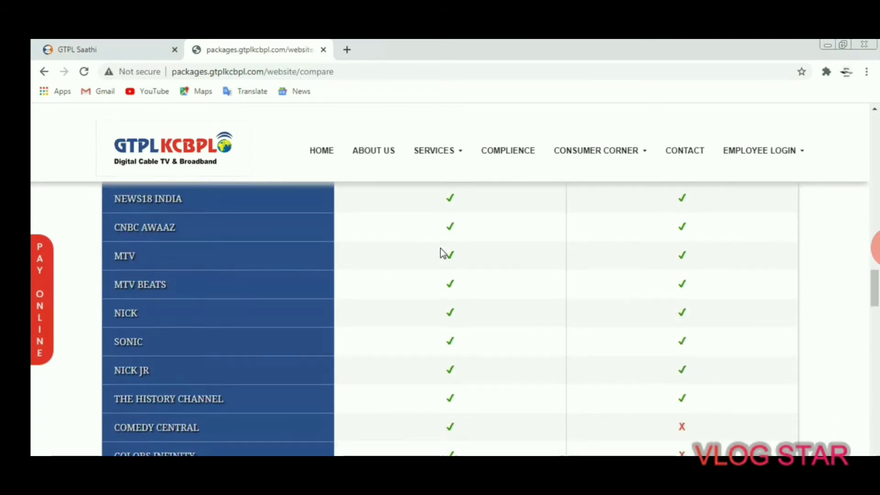
scroll(442, 254, down, 8)
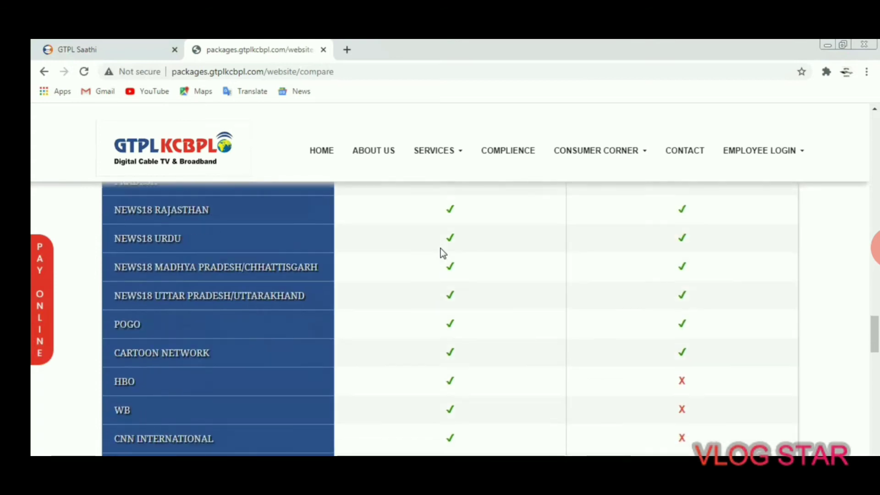
scroll(443, 254, down, 8)
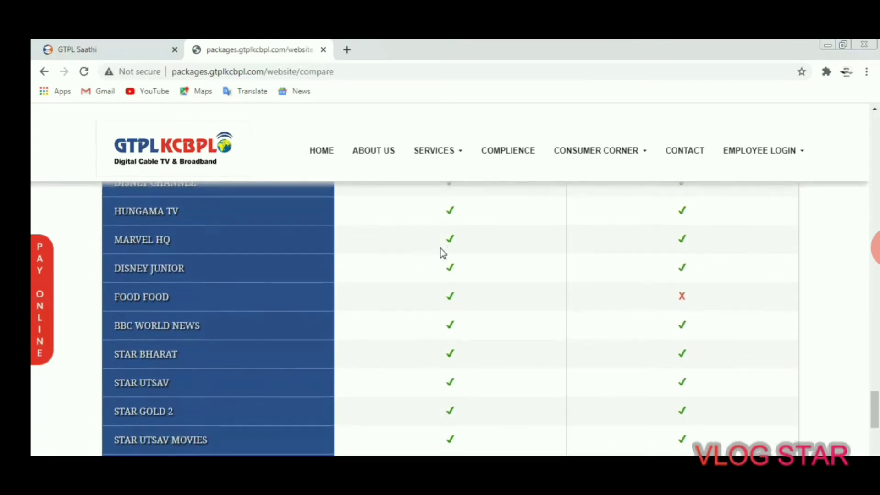
scroll(442, 253, up, 2)
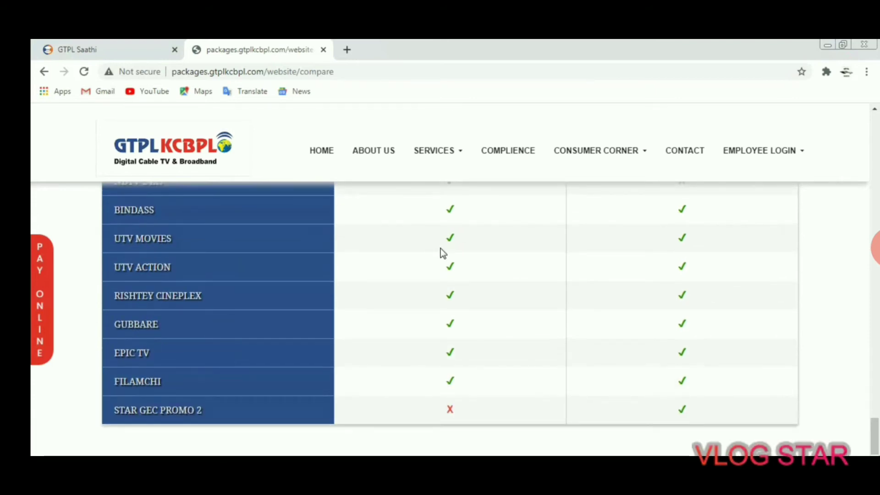
scroll(442, 253, up, 6)
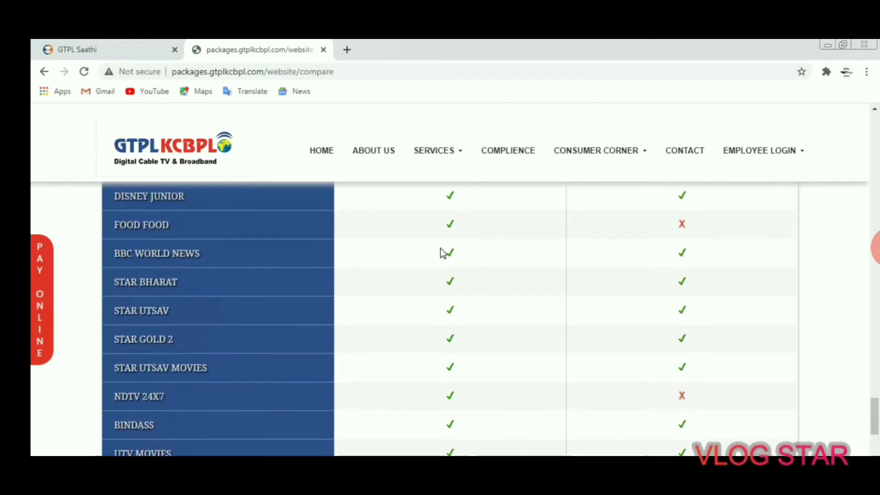
scroll(443, 254, up, 10)
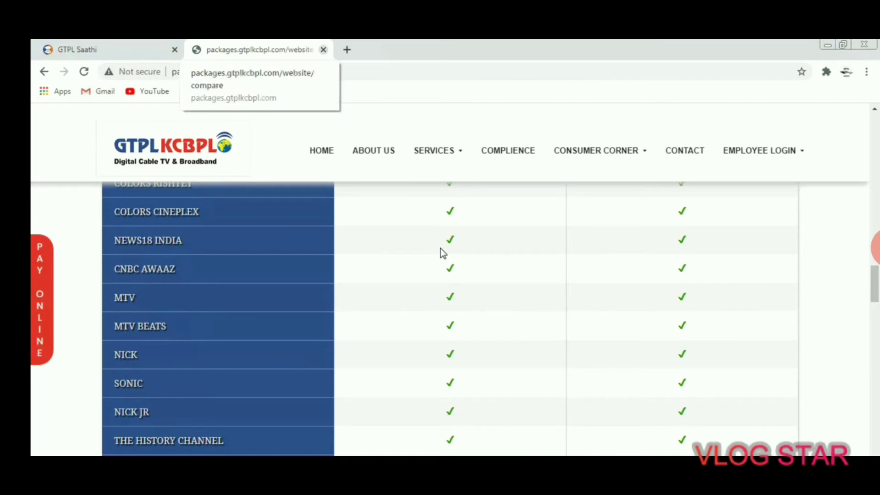
- Go back and view the Zee Entertainment packs in the broadcaster bouquet list
key(alt+Left)
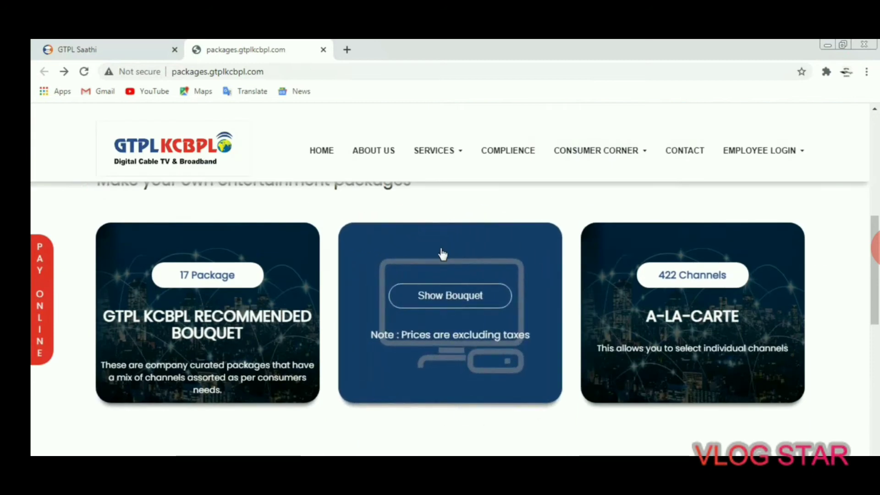
click(442, 253)
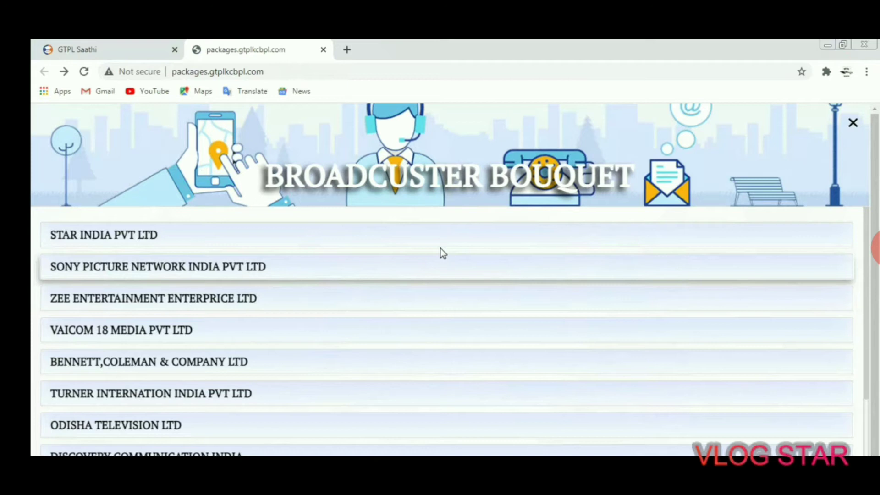
click(442, 254)
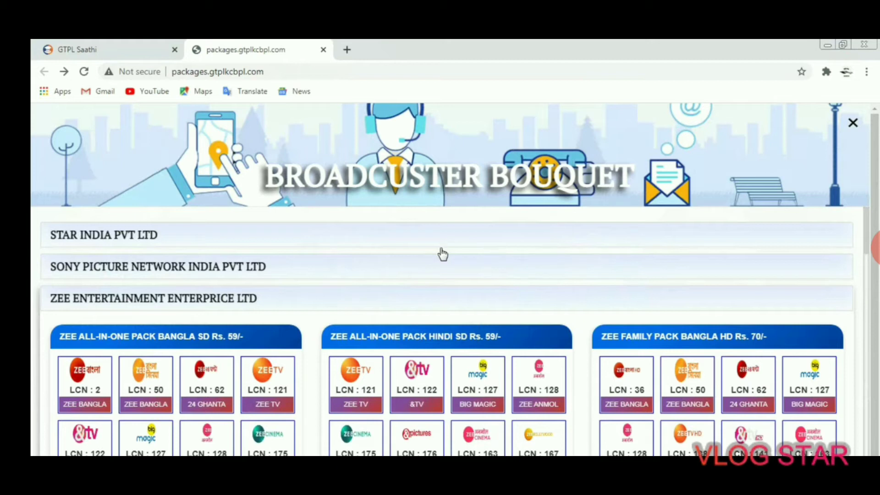
key(Escape)
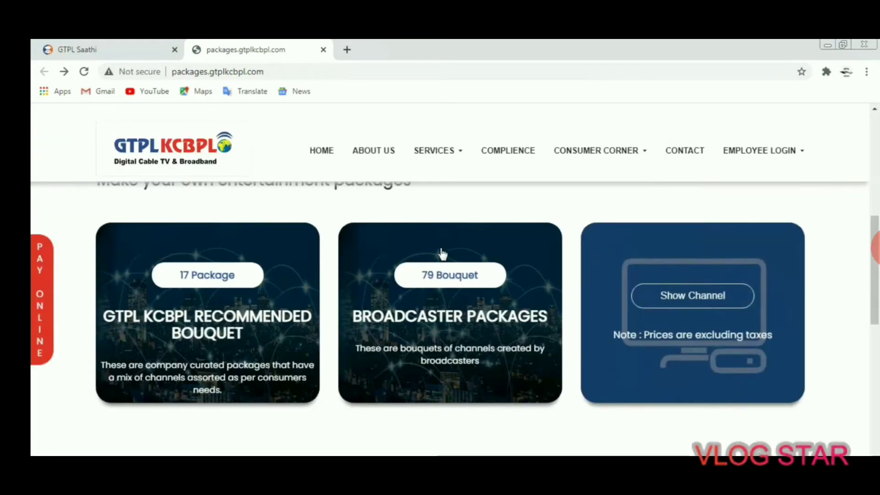
- Check the à-la-carte channel list, then close the packages tab and open the Training Manual
click(443, 253)
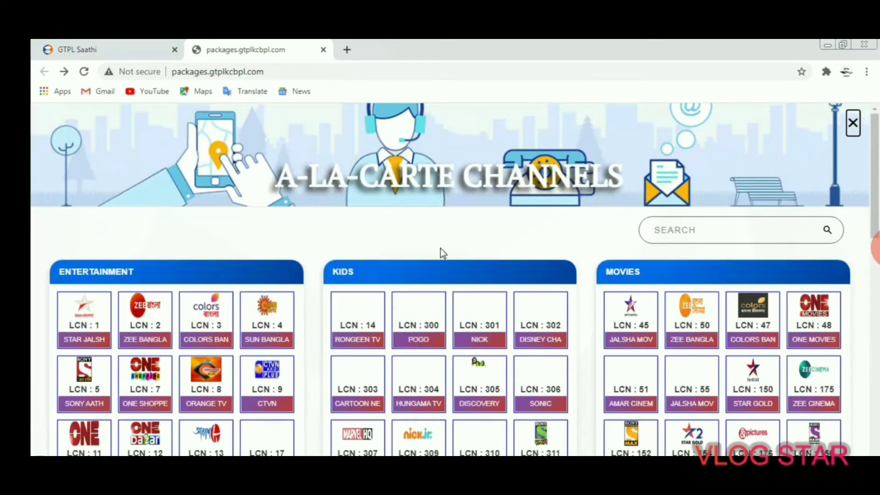
key(Escape)
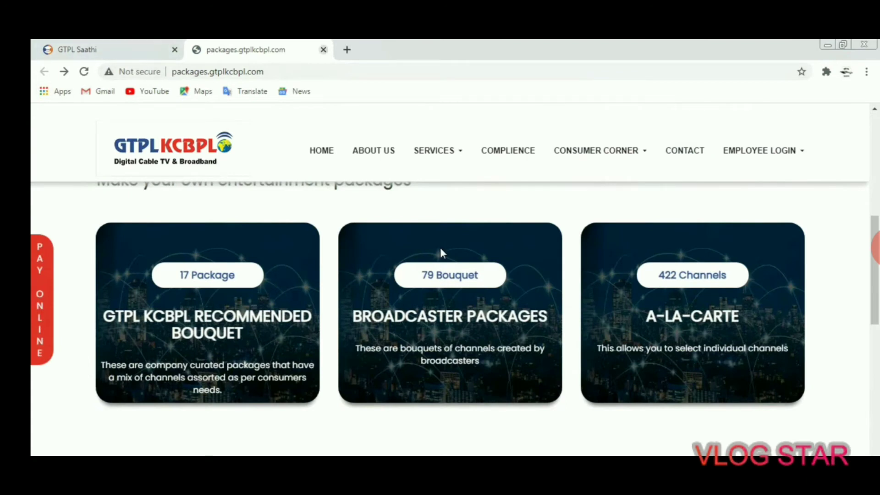
key(ctrl+w)
click(443, 255)
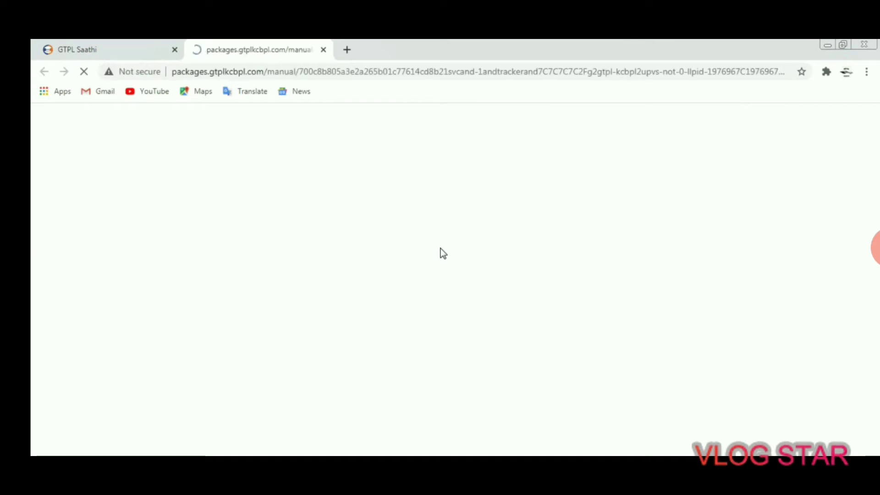
- Browse the Training Manuals list, then return to the GTPL Saathi portal
scroll(442, 253, down, 2)
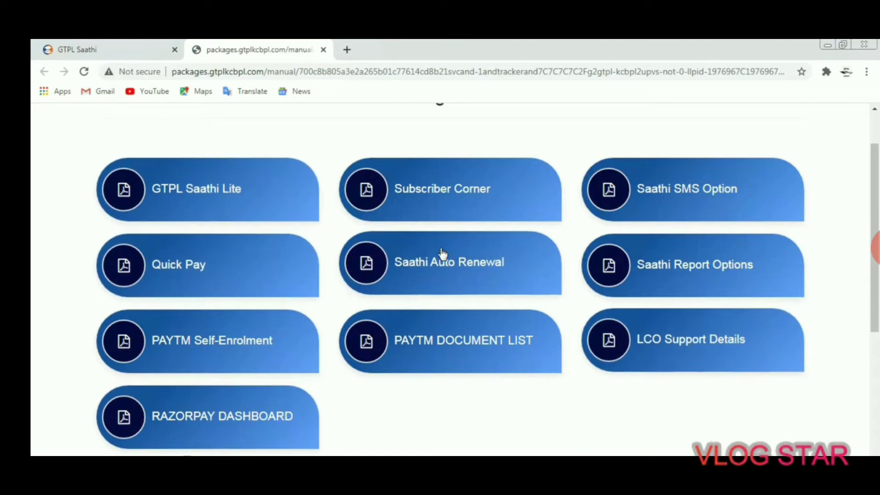
key(ctrl+shift+Tab)
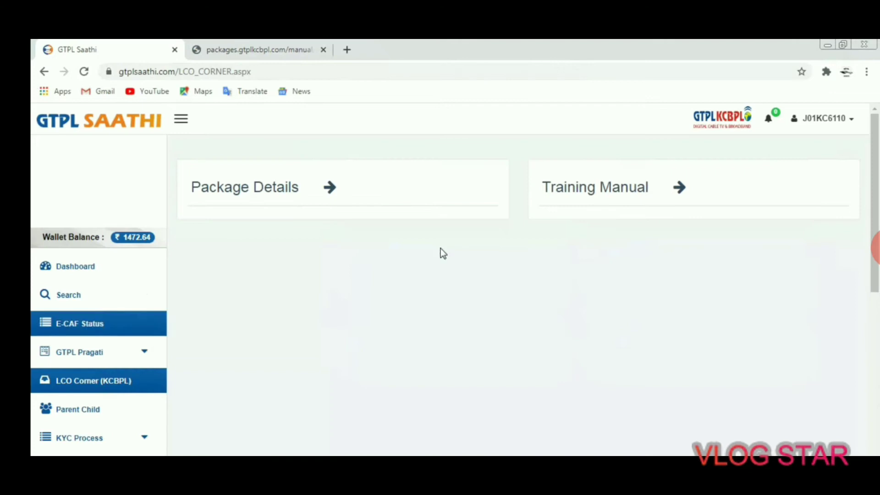
scroll(441, 254, down, 1)
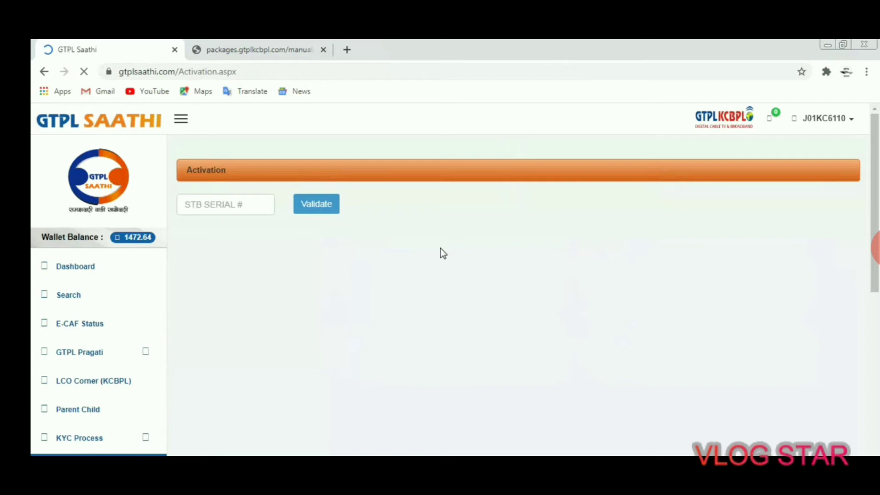
- Search the entered STB serial, choose BANGLA language, and dismiss the active base pack warning
scroll(442, 253, down, 4)
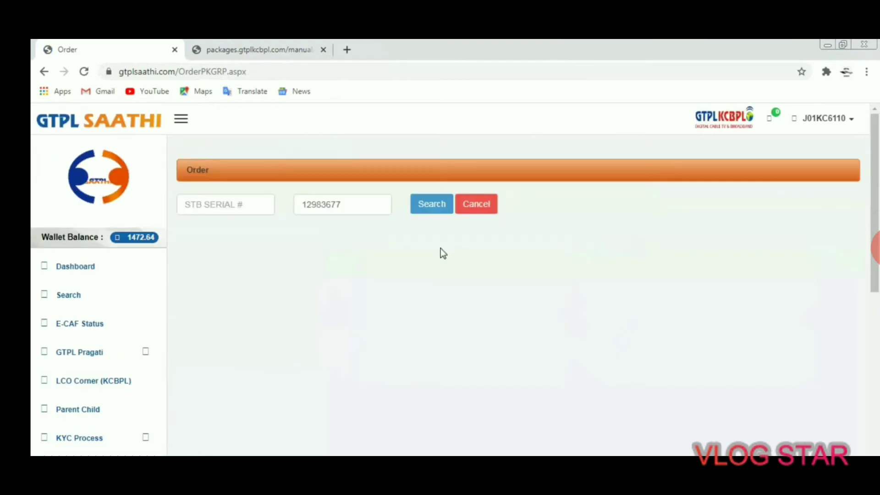
key(Tab)
key(Return)
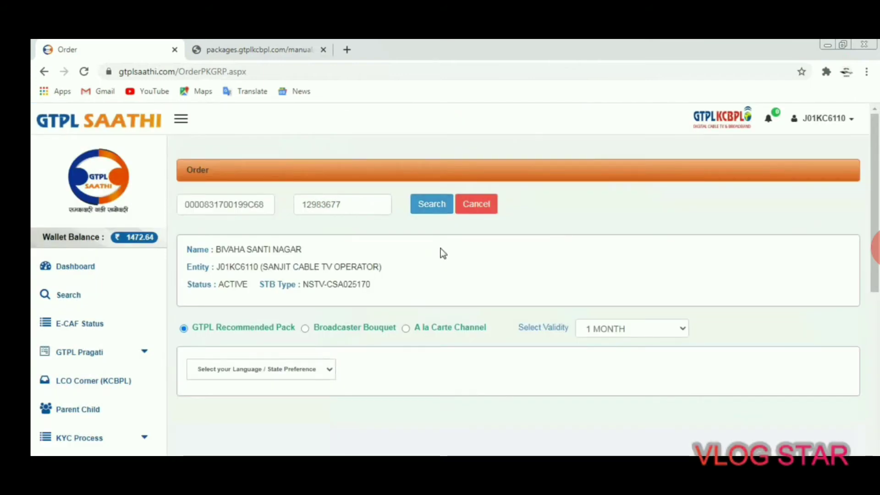
key(alt+Down)
key(Down)
key(Return)
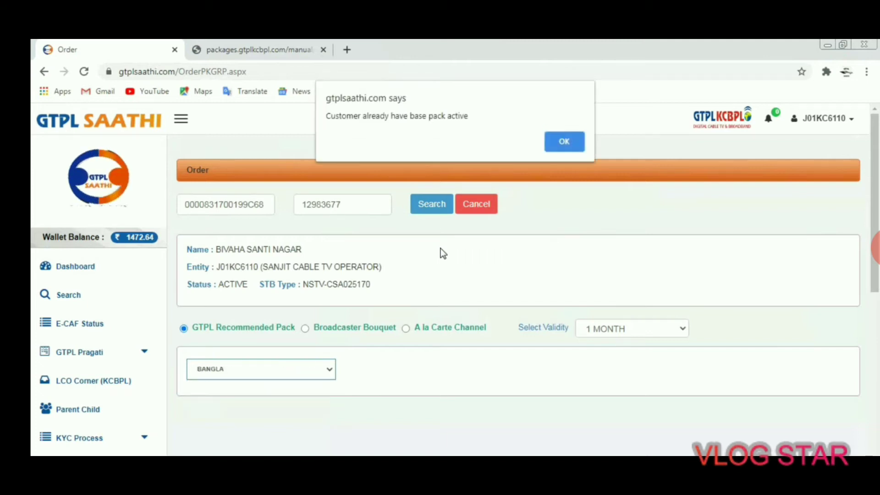
key(Return)
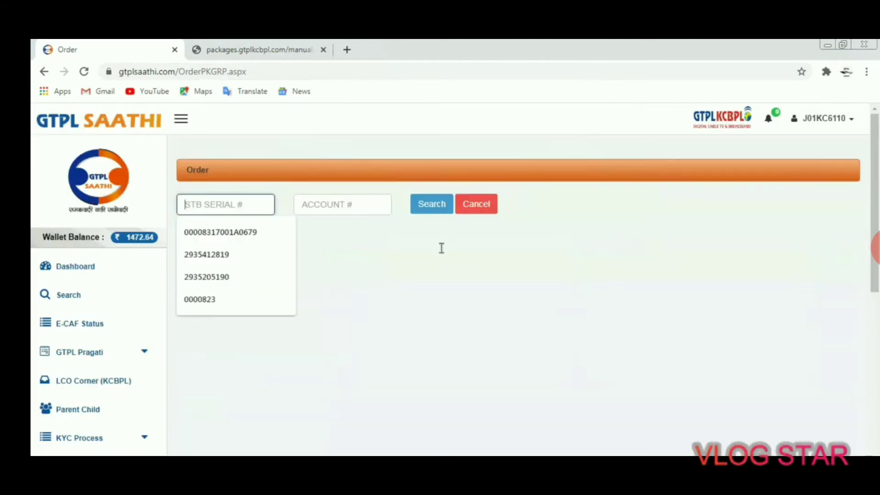
key(Down)
key(Down)
key(Down)
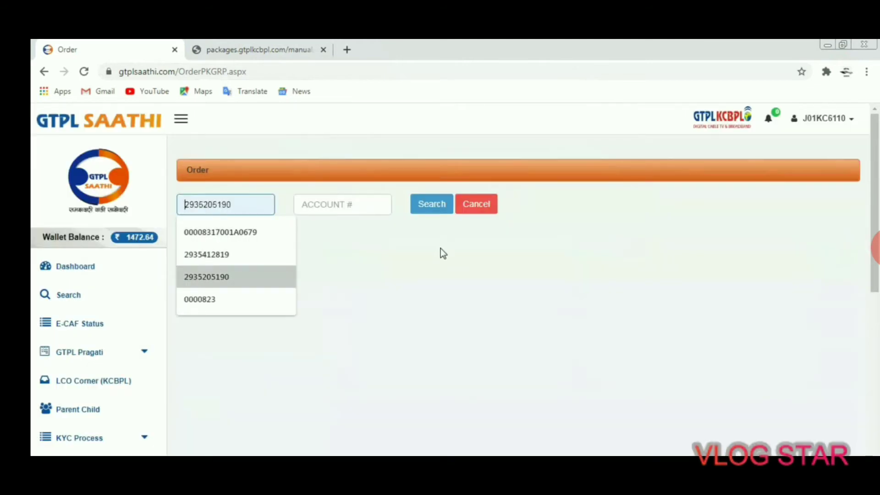
key(Return)
key(Return)
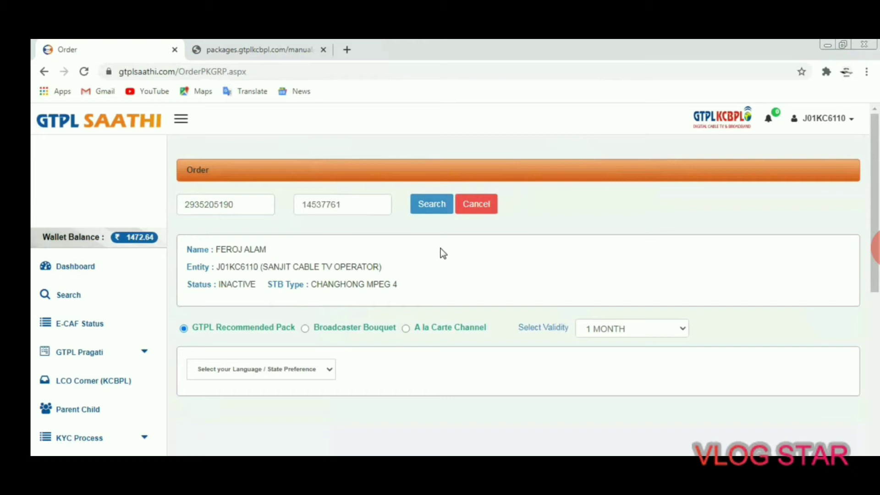
key(alt+Down)
key(Down)
key(Return)
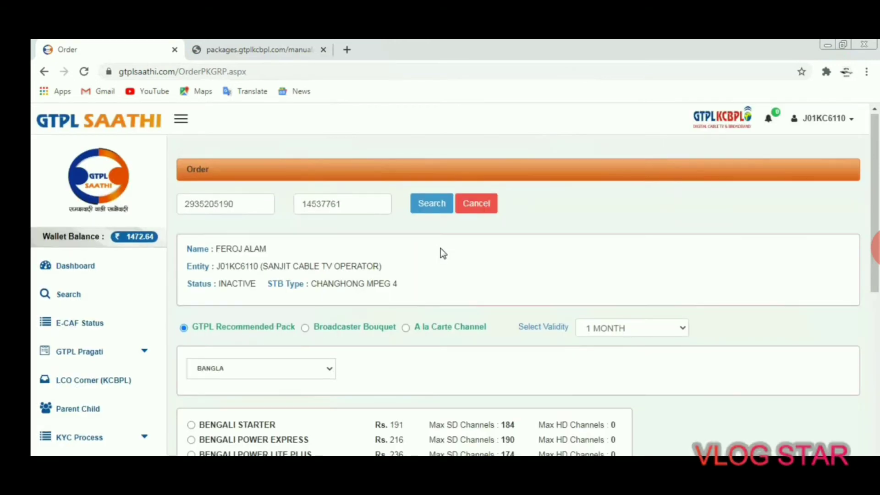
- Continue with the one-month Bengali pack to its Plan Summary totalling 430.00
scroll(442, 253, down, 4)
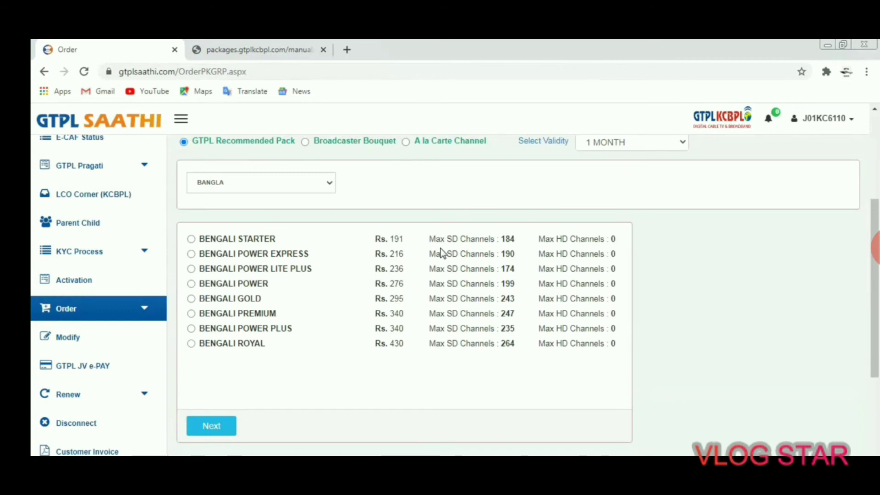
key(Return)
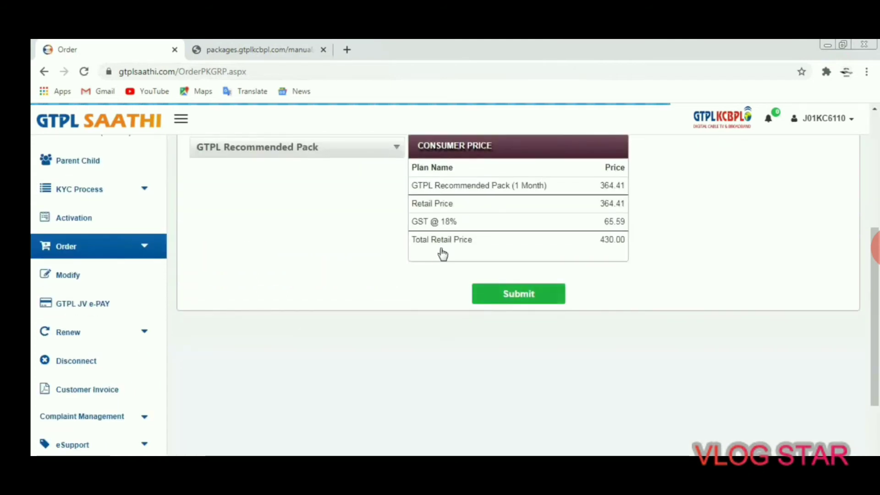
scroll(443, 253, up, 4)
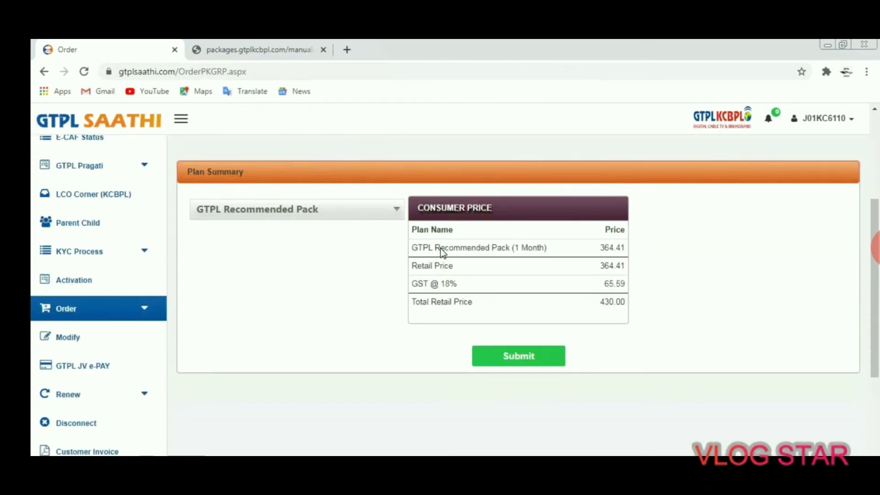
scroll(443, 253, up, 3)
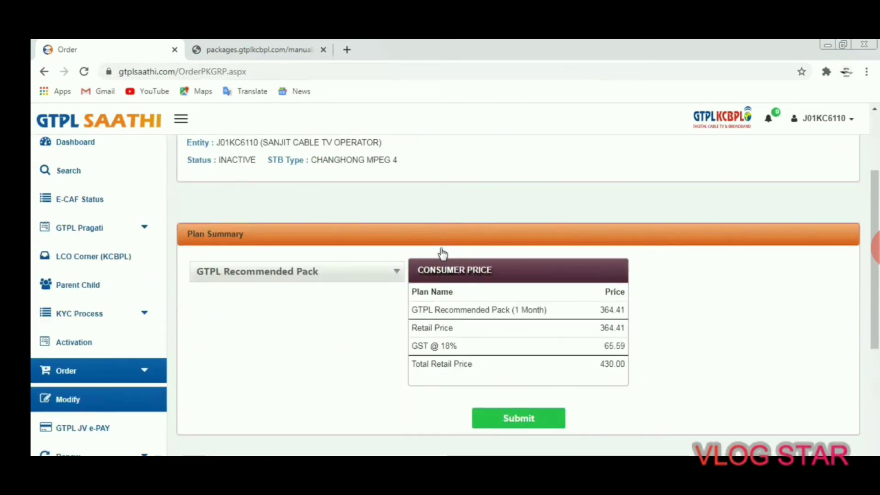
scroll(443, 254, down, 1)
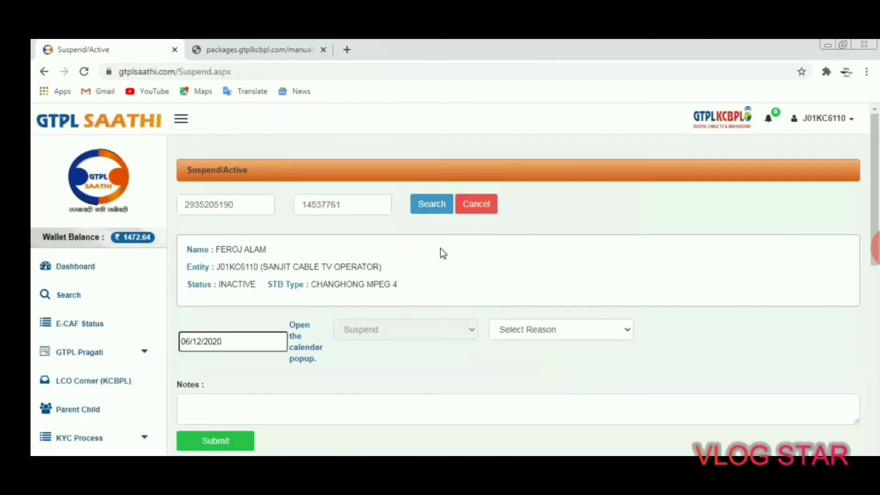
- Set the suspension reason to Payment Due and move on to the Notes field
key(shift+Tab)
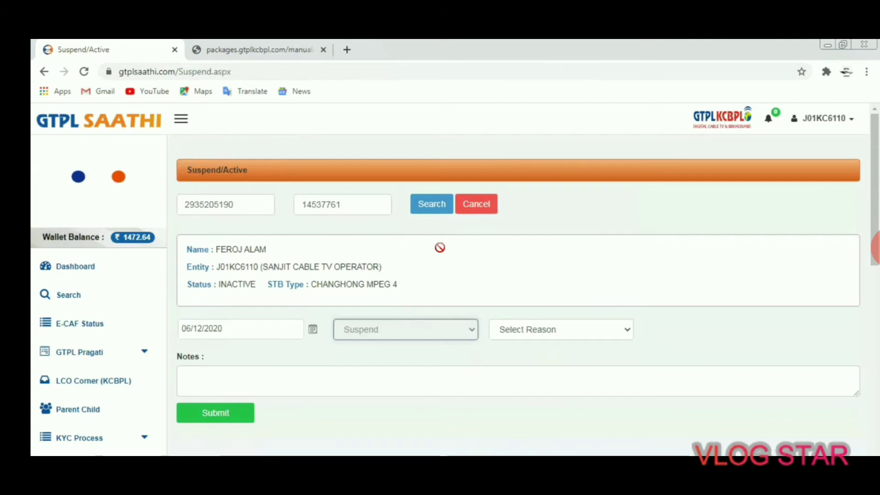
key(Tab)
key(alt+Down)
key(Down)
key(Down)
key(Down)
key(Down)
key(Down)
key(Down)
key(Down)
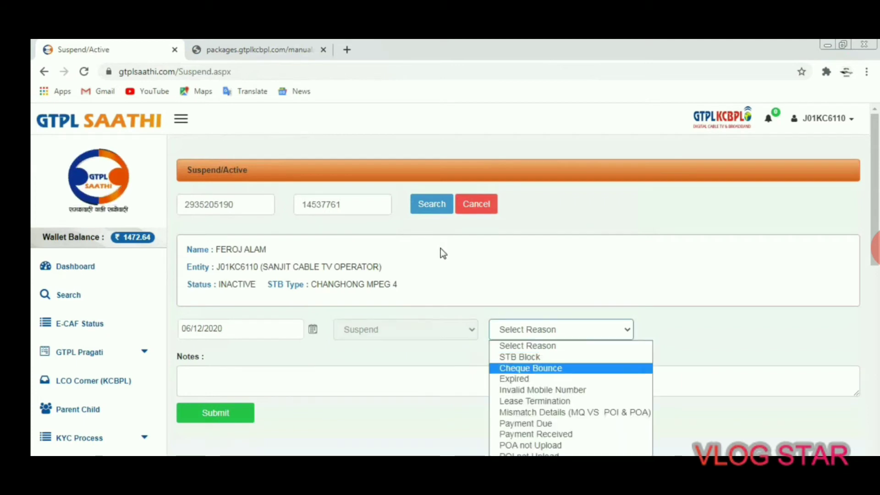
key(Return)
key(Tab)
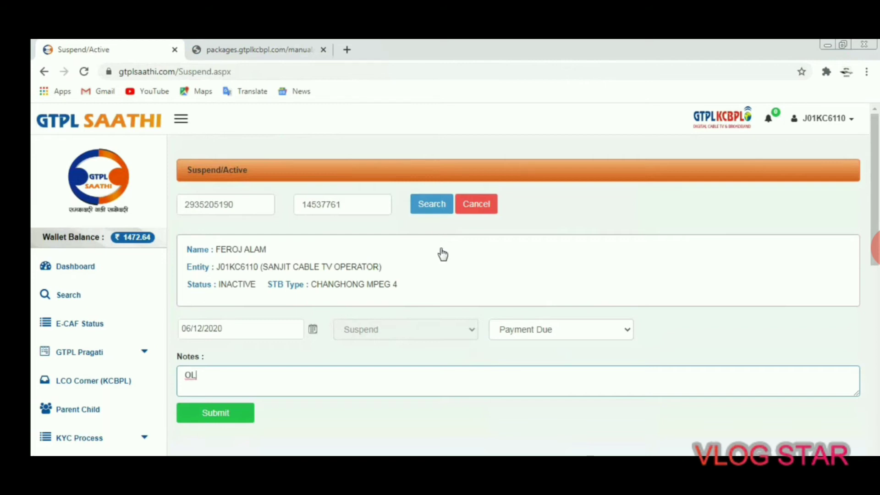
scroll(442, 254, down, 3)
scroll(443, 253, down, 4)
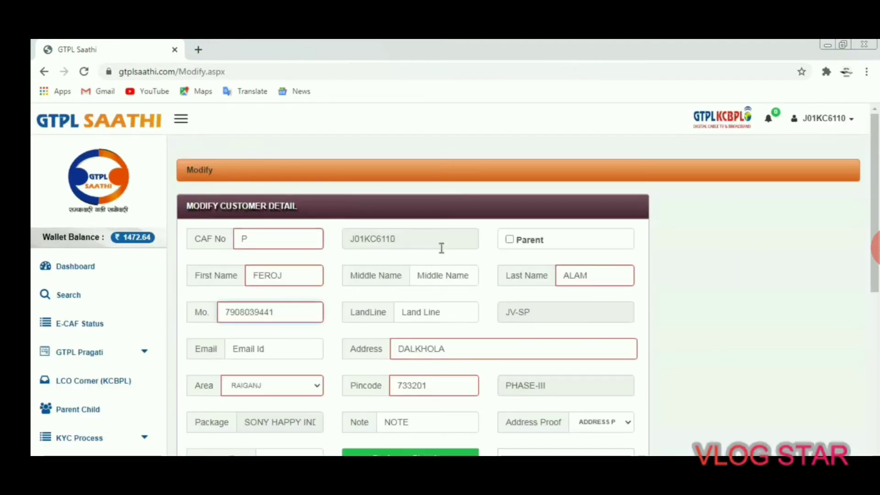
- Scroll through the customer's name, mobile, address, area, pincode and package on the Modify form
scroll(441, 248, down, 3)
scroll(442, 248, down, 2)
scroll(442, 248, up, 3)
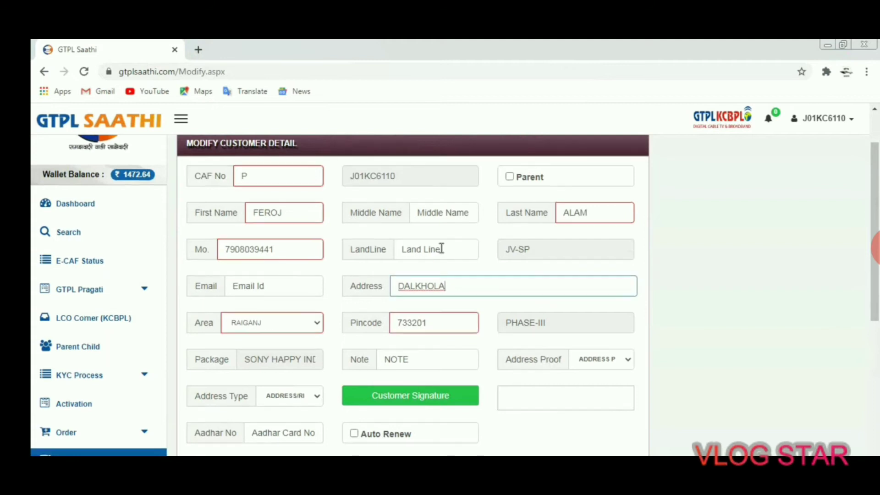
scroll(441, 248, down, 5)
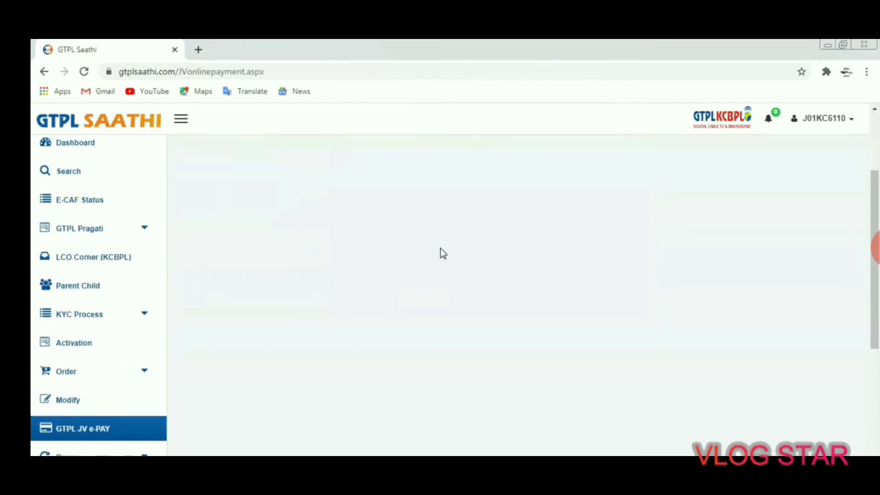
- Select the operator's entity in the JV e-PAY Select Entity dropdown
key(alt+Down)
key(Down)
key(Return)
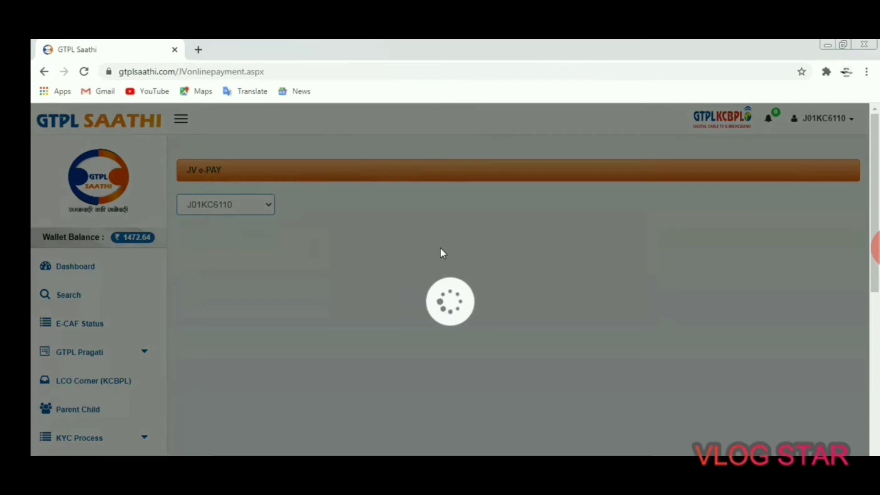
- Focus the Amount field and review the form down to the Razorpay gateway and Pay Now
key(Tab)
key(Down)
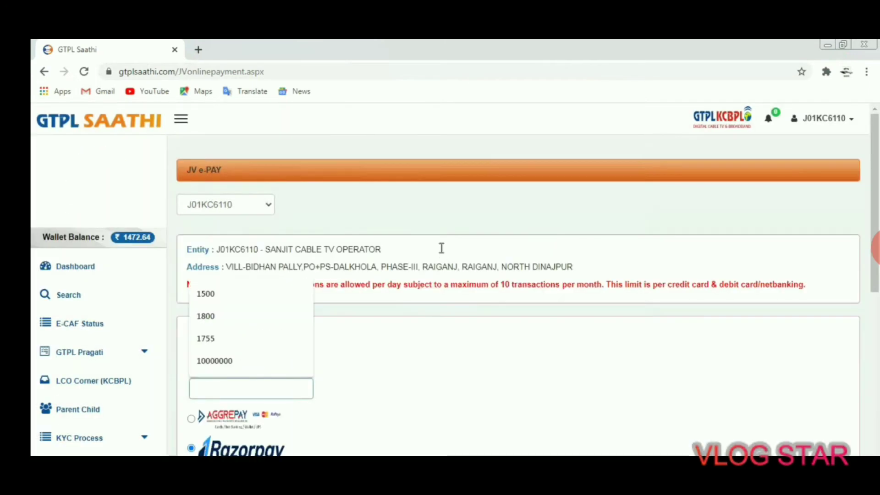
click(441, 248)
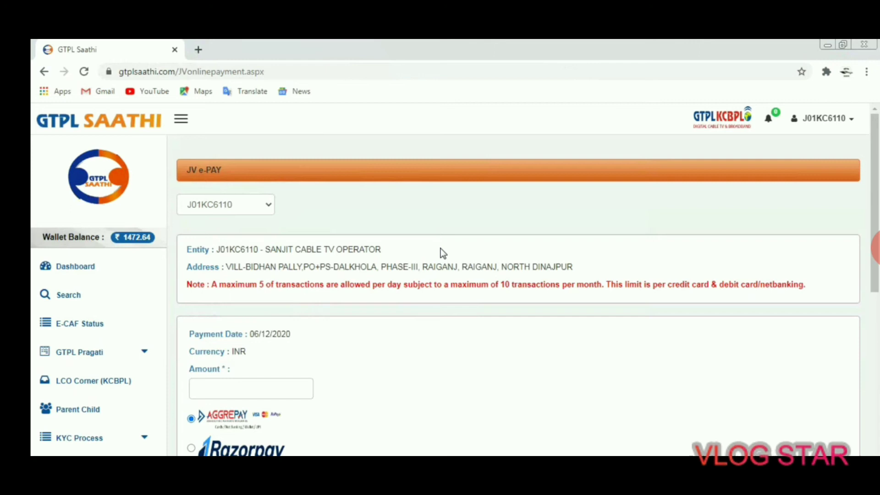
scroll(443, 252, down, 2)
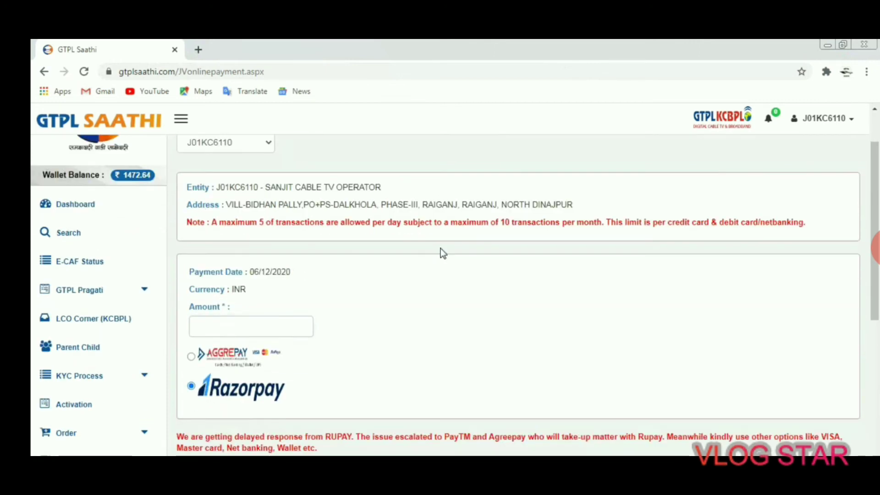
scroll(443, 253, down, 3)
scroll(442, 253, up, 1)
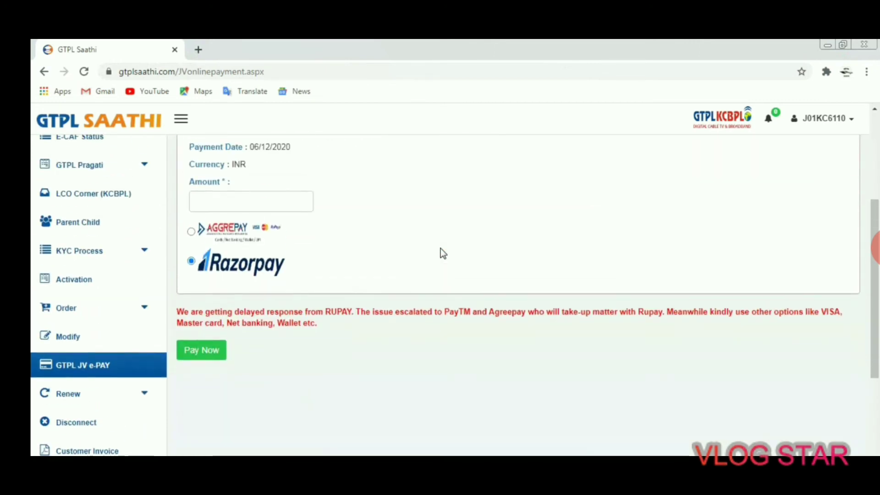
scroll(442, 253, down, 1)
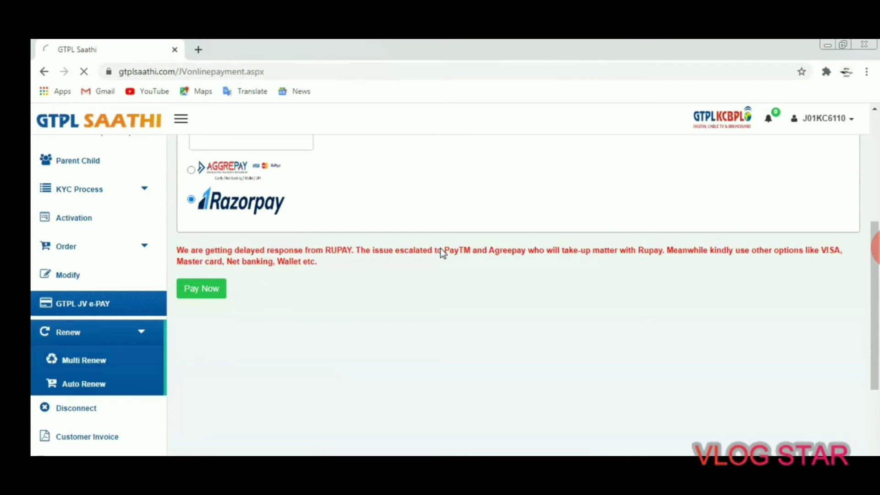
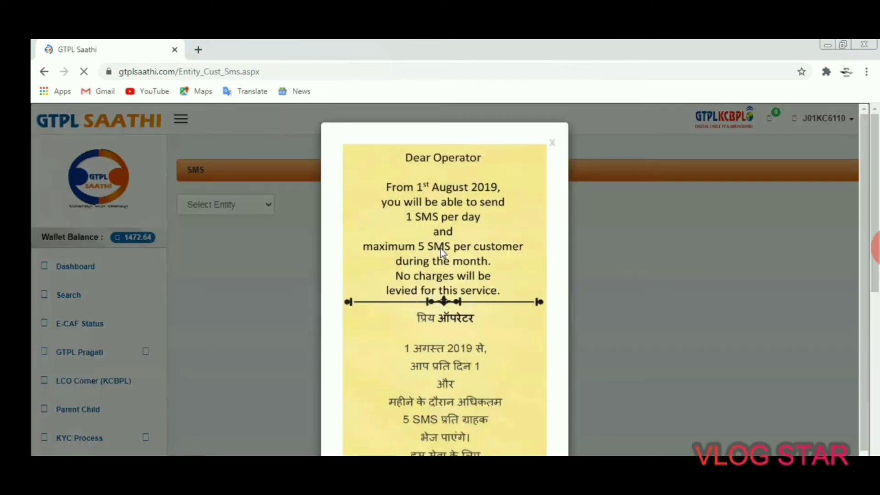
- Dismiss the notice, select the operator's entity, and list subscribers expiring in 3 days
click(442, 250)
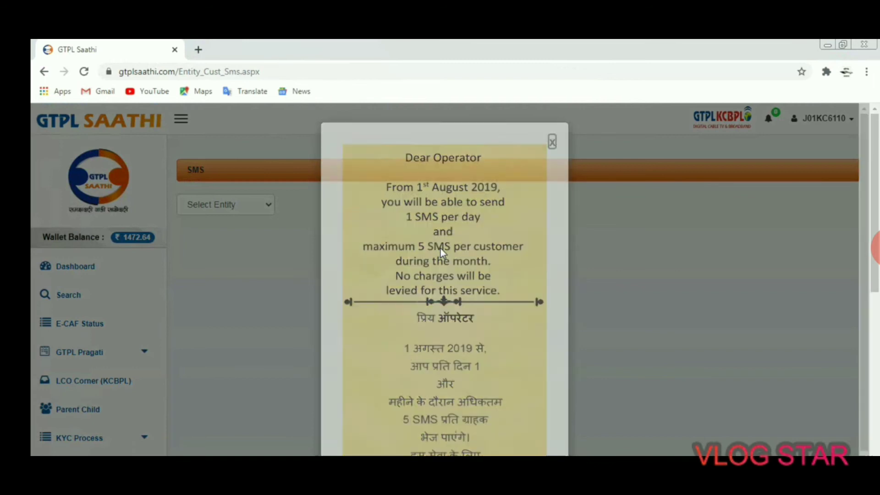
key(alt+Down)
key(Down)
key(Return)
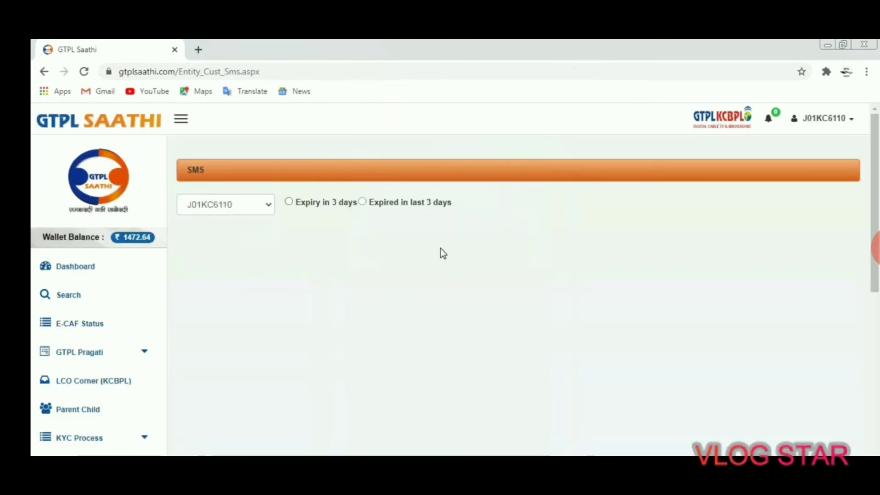
key(Tab)
key(space)
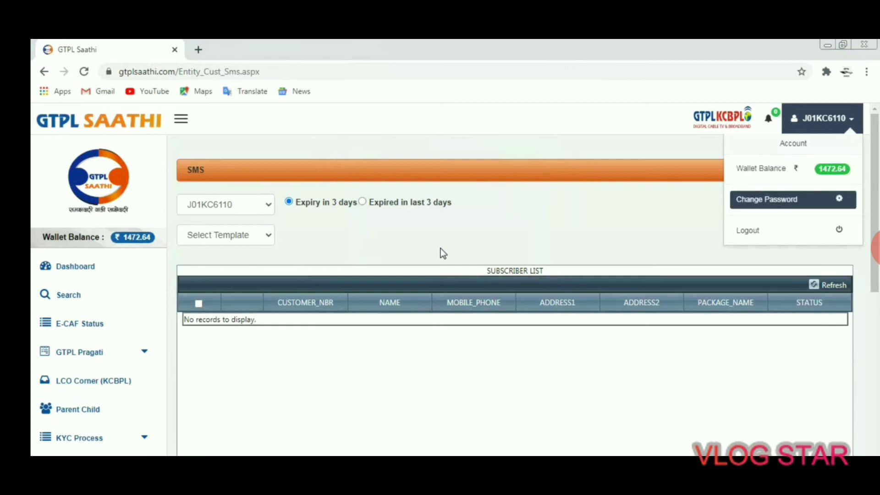
- Scroll the sidebar down and go to the Reports page
scroll(442, 253, down, 9)
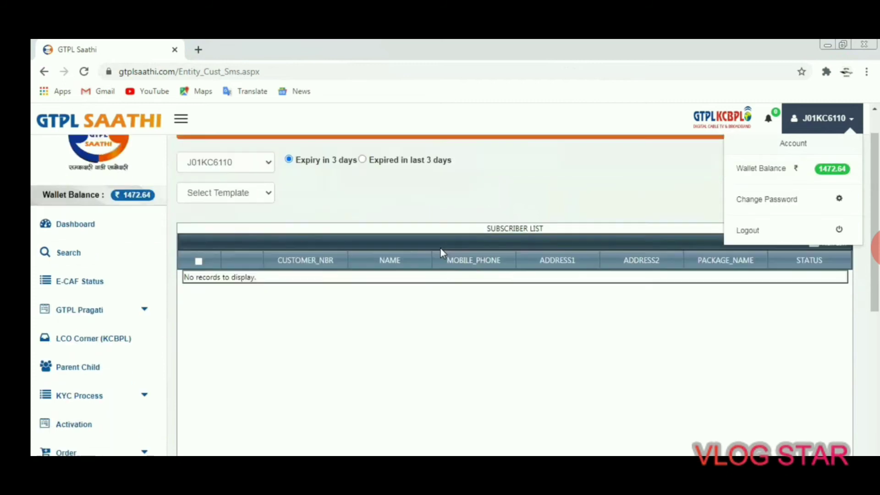
key(Tab)
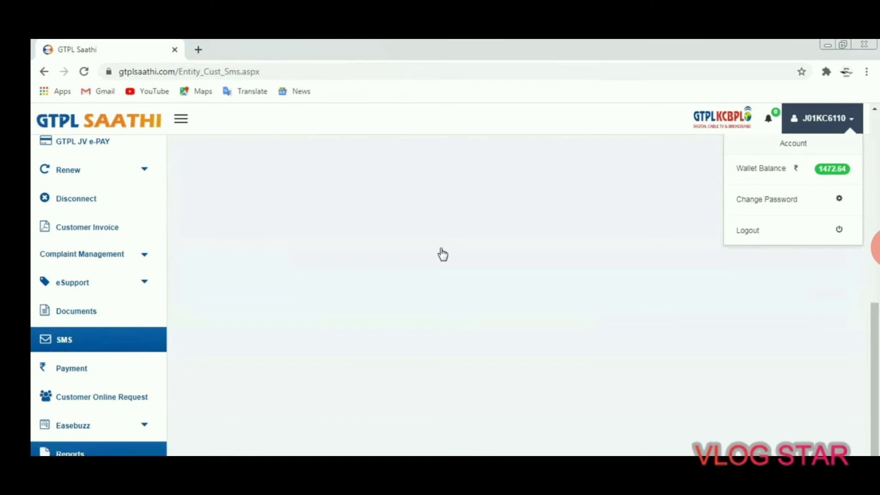
key(Return)
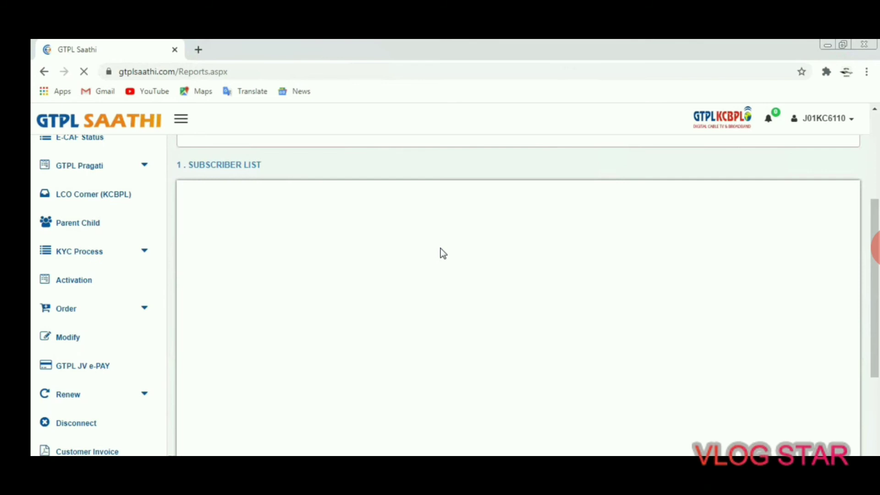
- Set the Total Subscriber List status filter to INACTIVE
scroll(443, 254, up, 4)
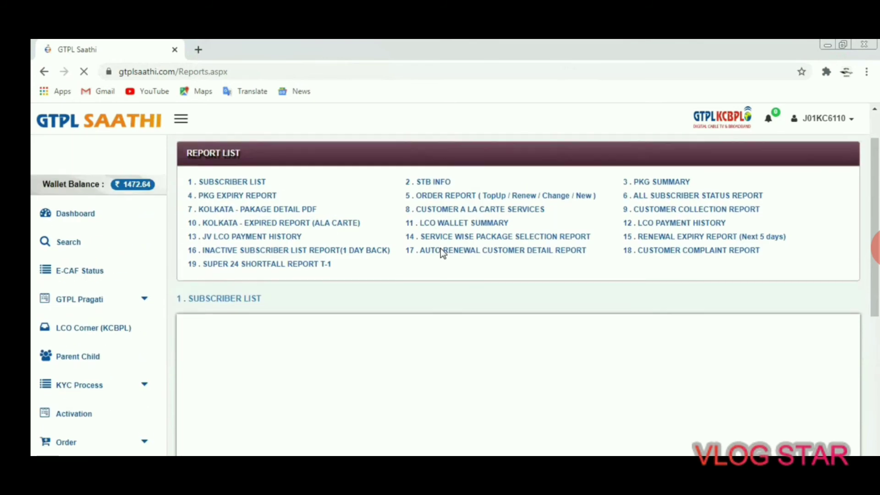
scroll(441, 253, down, 3)
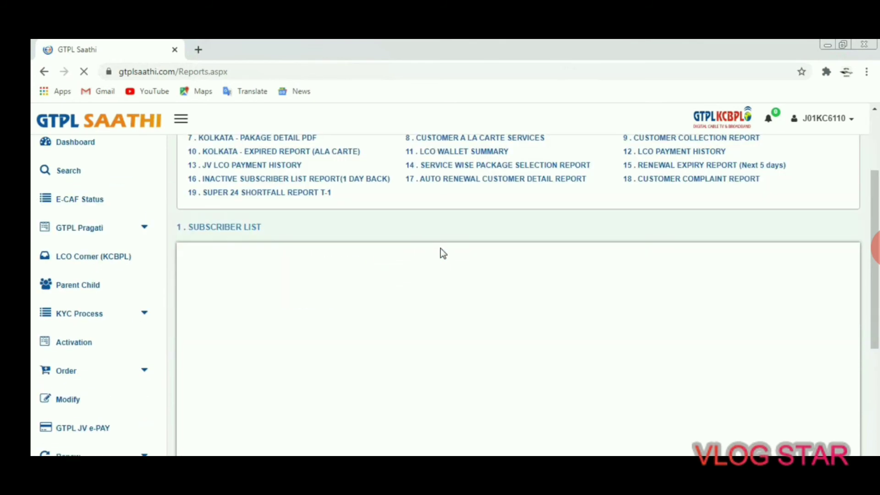
scroll(442, 253, up, 3)
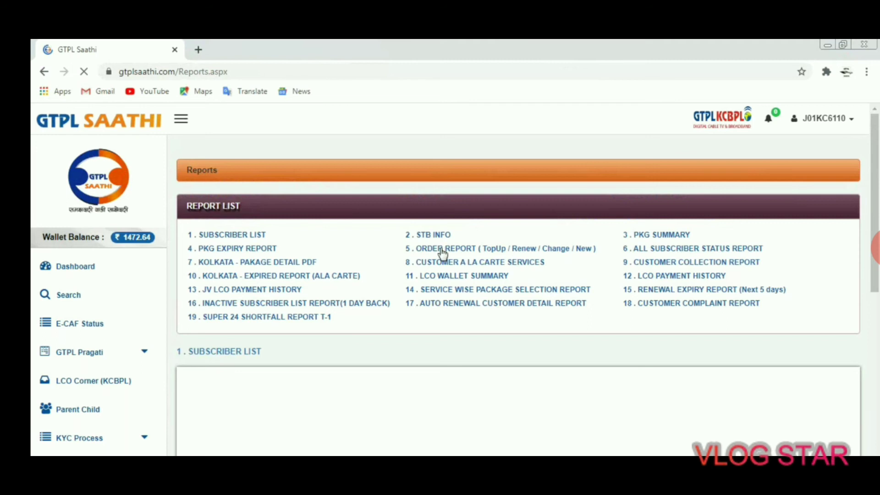
click(441, 249)
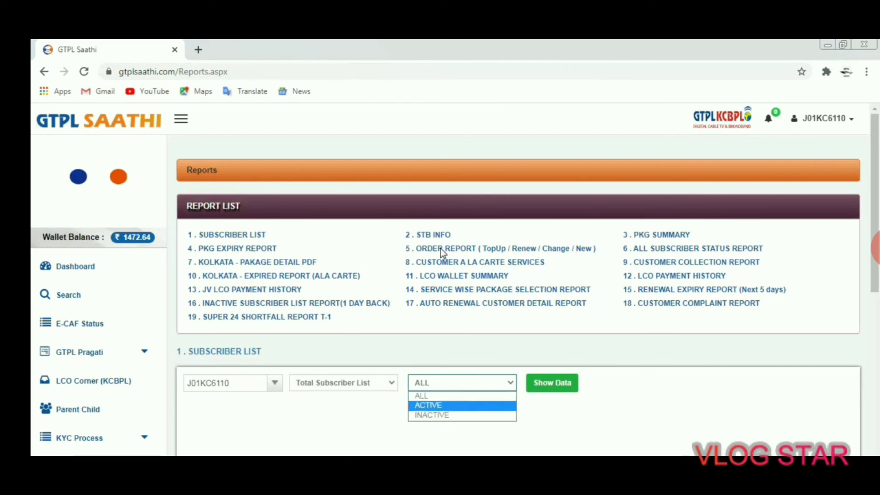
key(Down)
key(Return)
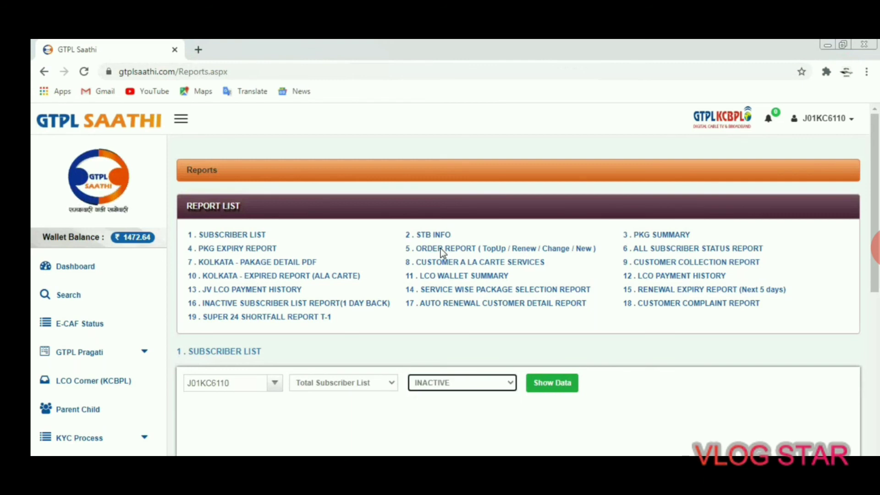
- Show the inactive subscriber report data and export it as an Excel file
key(Tab)
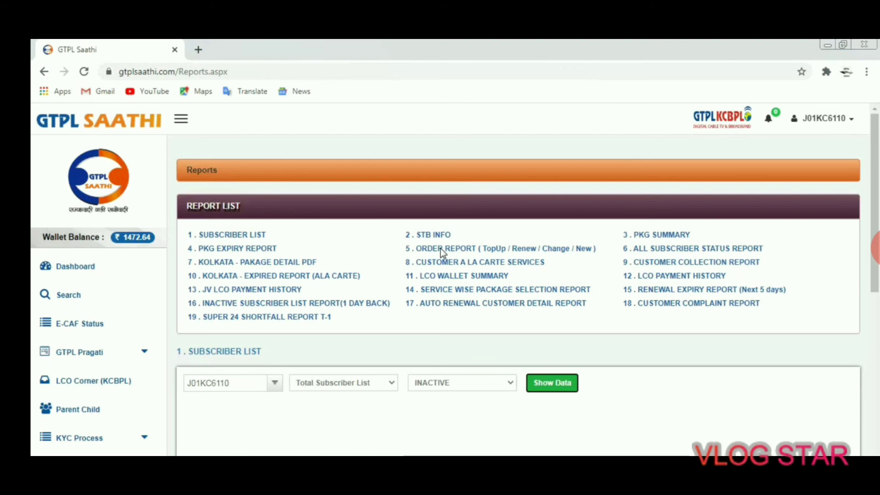
key(Return)
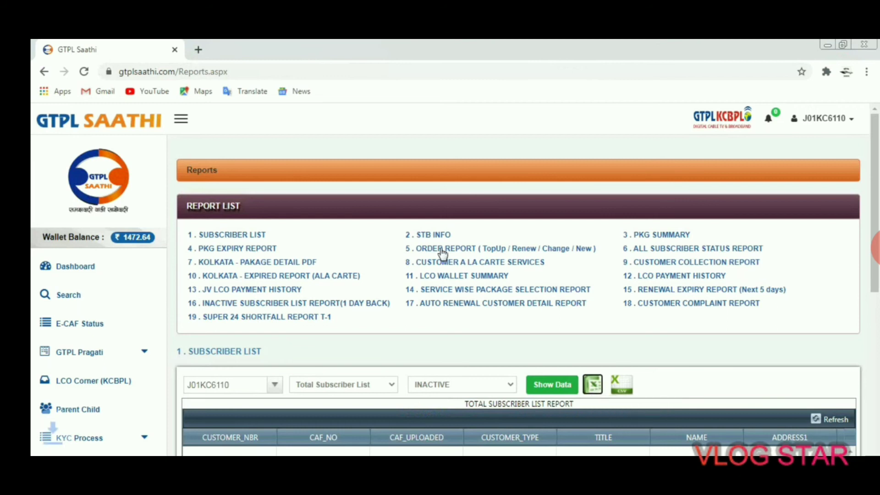
click(442, 252)
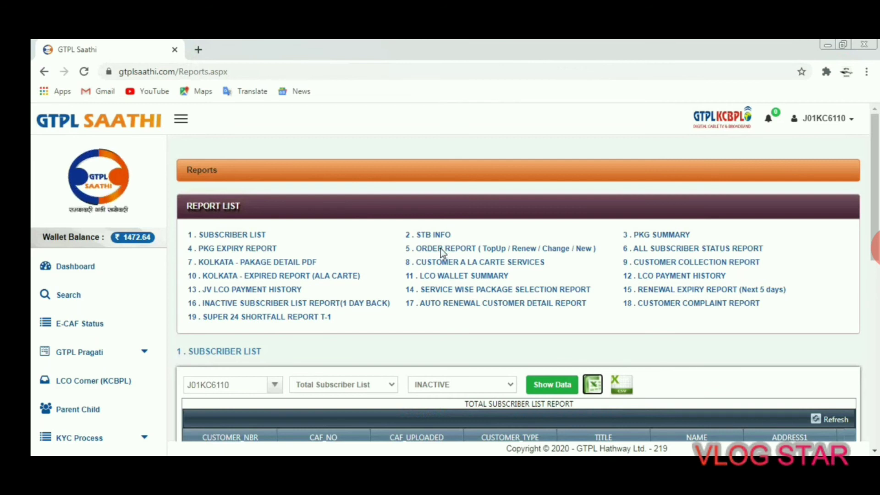
- Accept the format warning, review the exported report down to row 89, and close Excel
scroll(486, 147, down, 1)
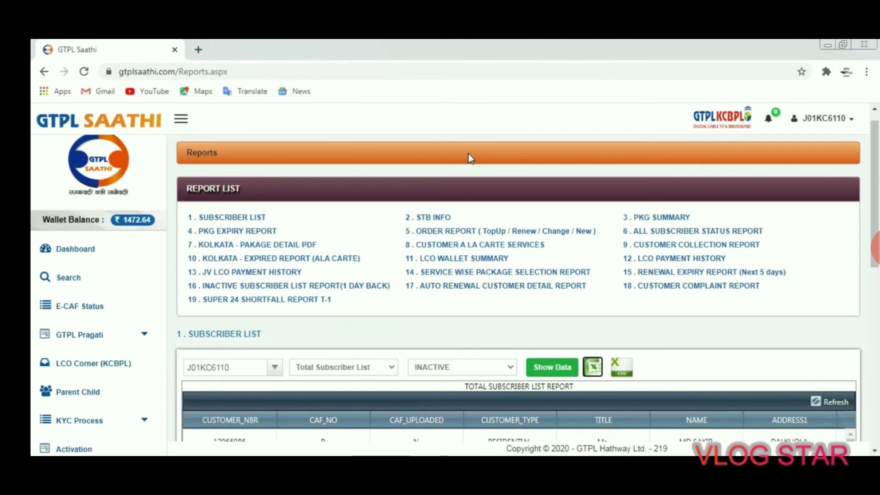
scroll(470, 158, down, 6)
scroll(470, 158, up, 7)
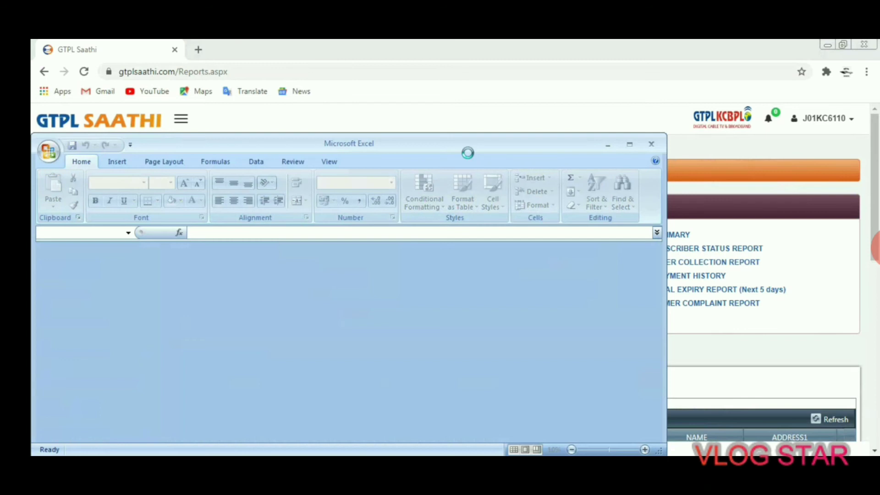
key(Left)
key(Return)
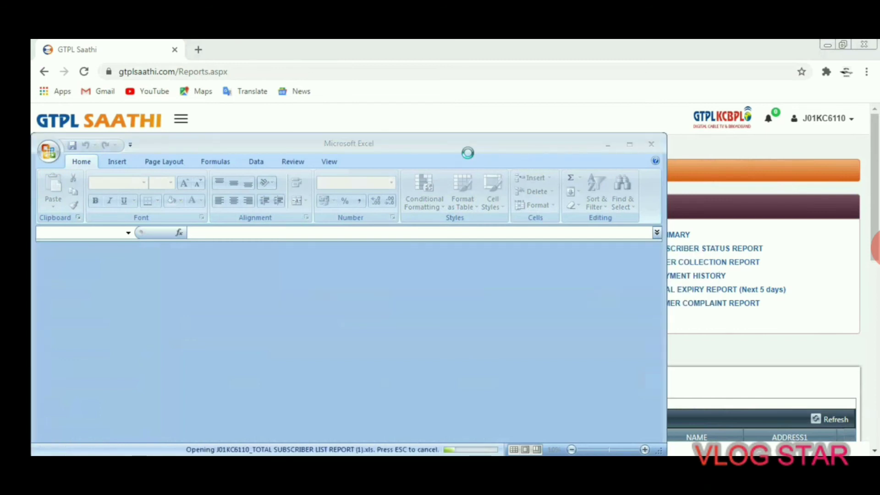
scroll(468, 152, down, 9)
scroll(468, 153, down, 18)
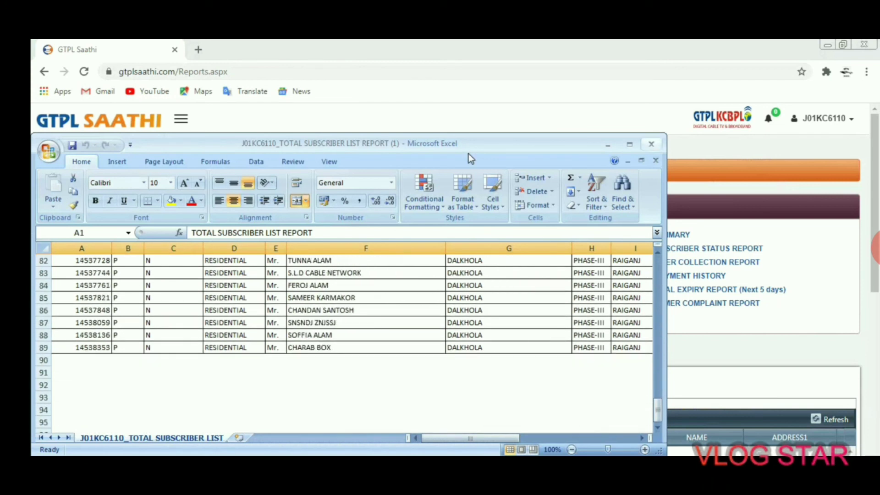
key(alt+F4)
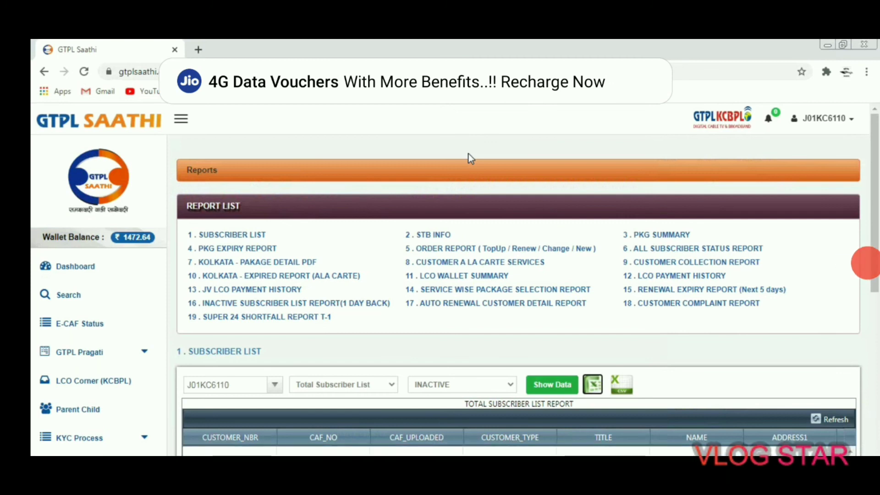
- Scroll across the inactive subscriber report grid's columns and rows to review its data
scroll(470, 158, down, 7)
scroll(469, 158, up, 2)
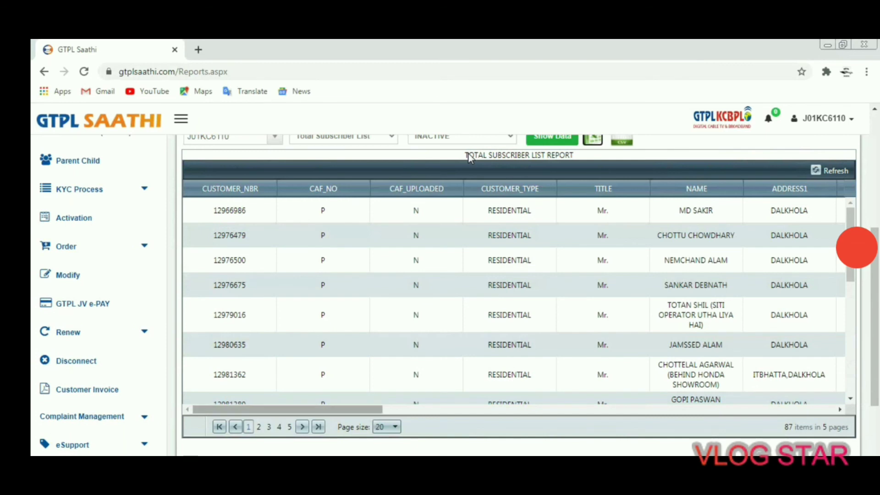
scroll(470, 158, right, 5)
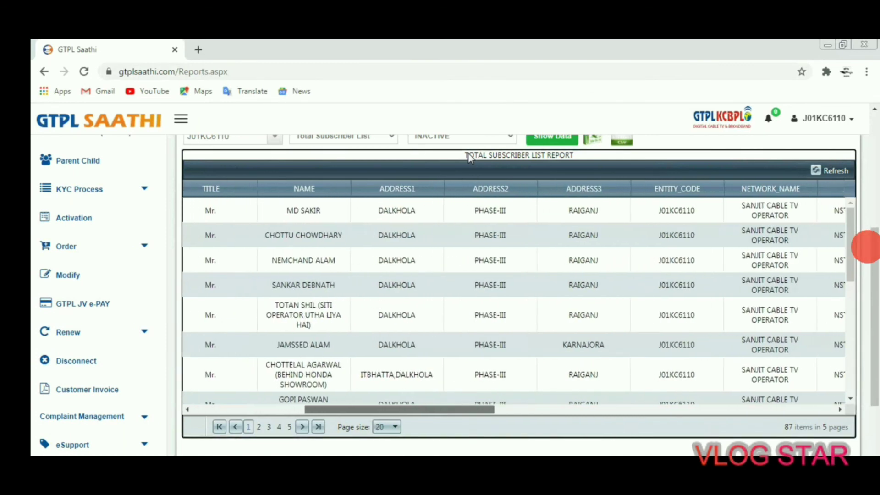
scroll(469, 158, left, 1)
scroll(470, 158, right, 6)
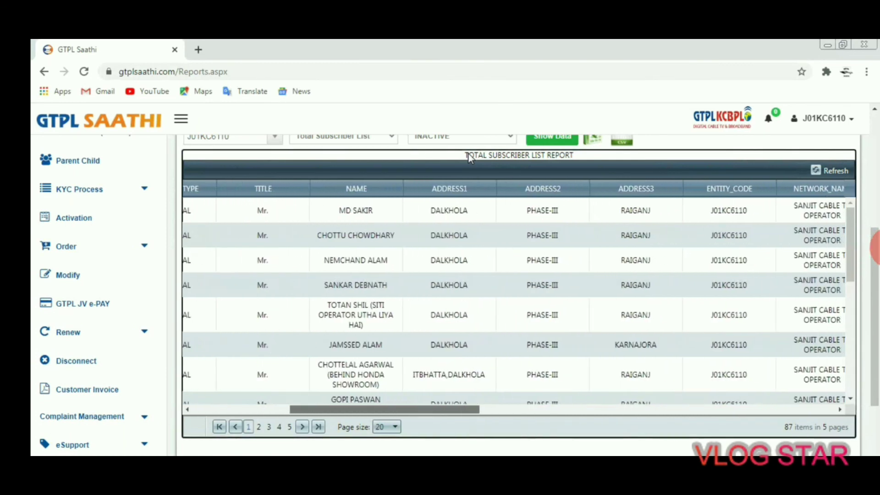
scroll(470, 158, right, 6)
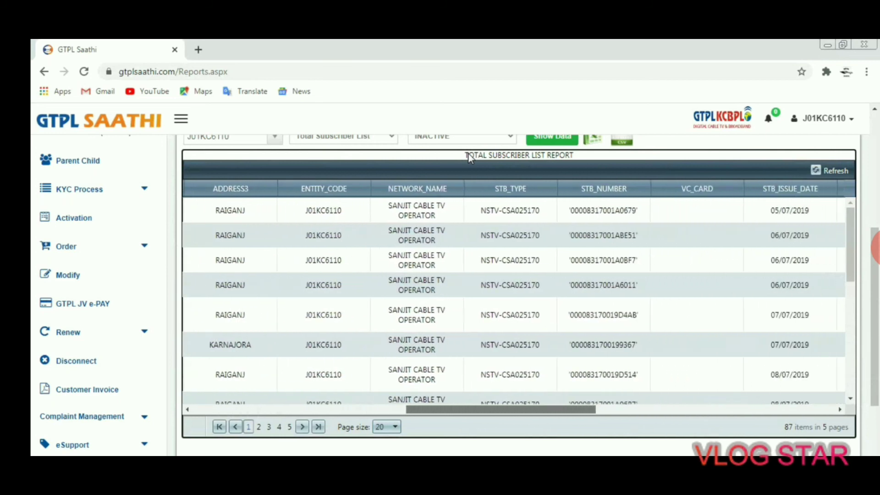
scroll(470, 158, right, 6)
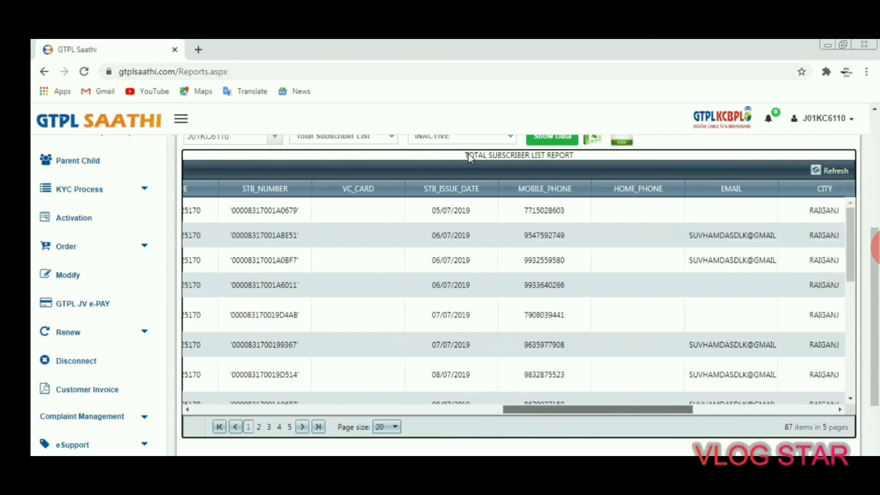
scroll(470, 158, right, 6)
scroll(470, 158, down, 1)
scroll(470, 158, up, 5)
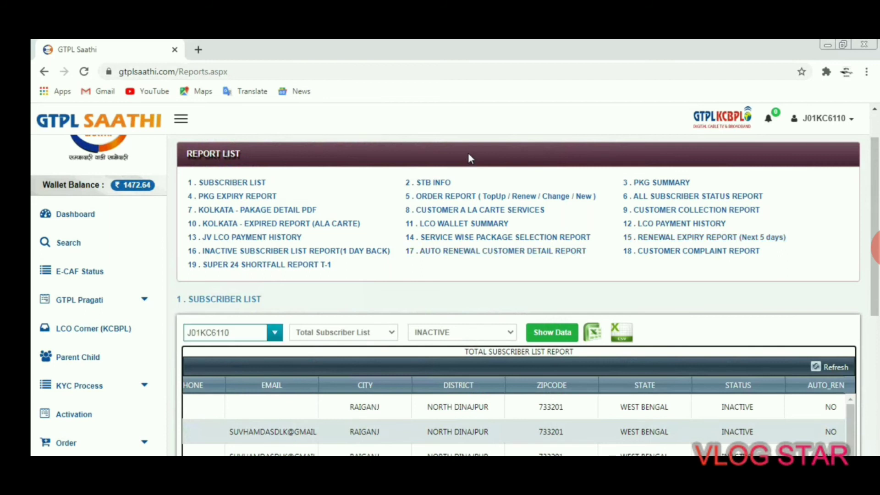
scroll(469, 154, down, 3)
scroll(468, 154, up, 4)
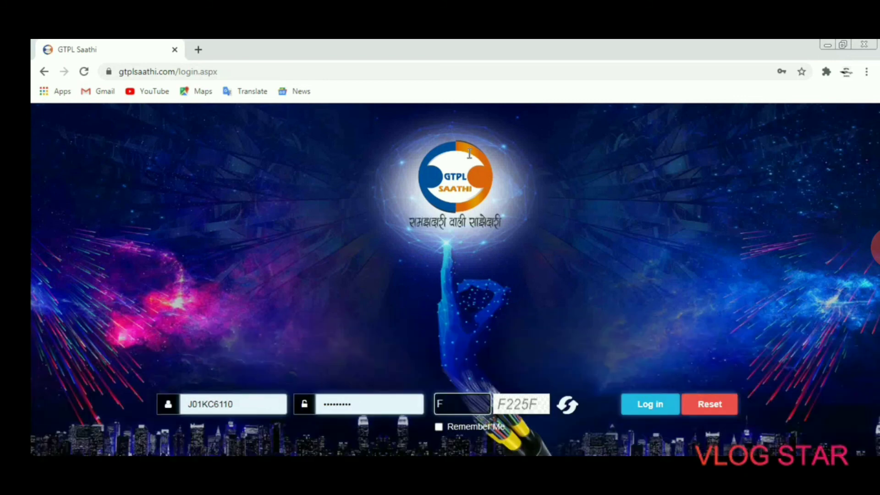
- Enter the captcha code and submit the login
text(225F)
key(Return)
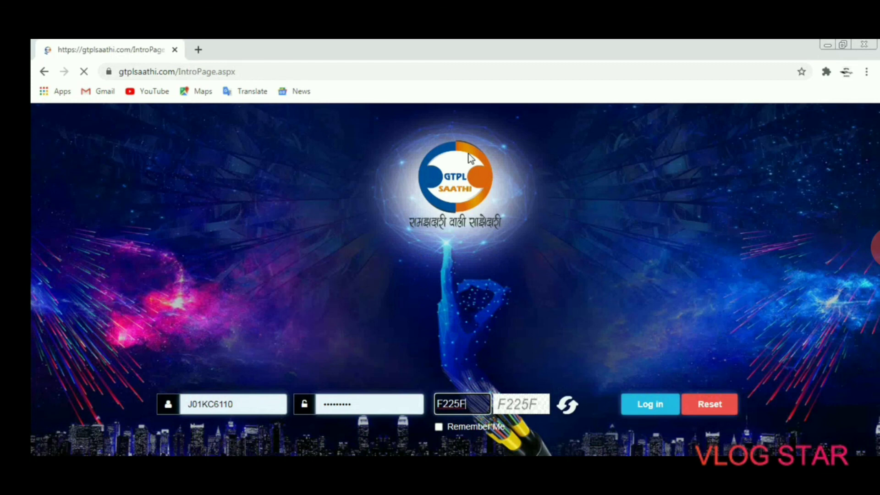